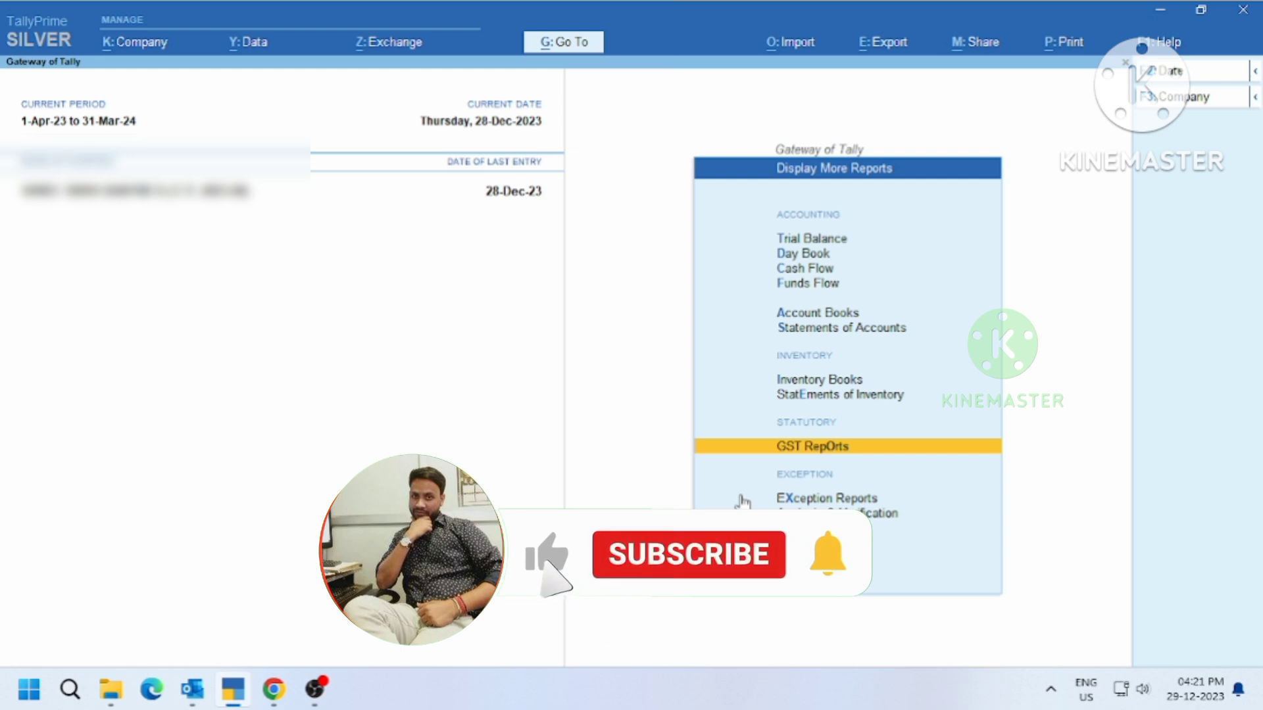
Step: Open the GST Reports list from the additional reports of the Gateway of Tally
key("Escape")
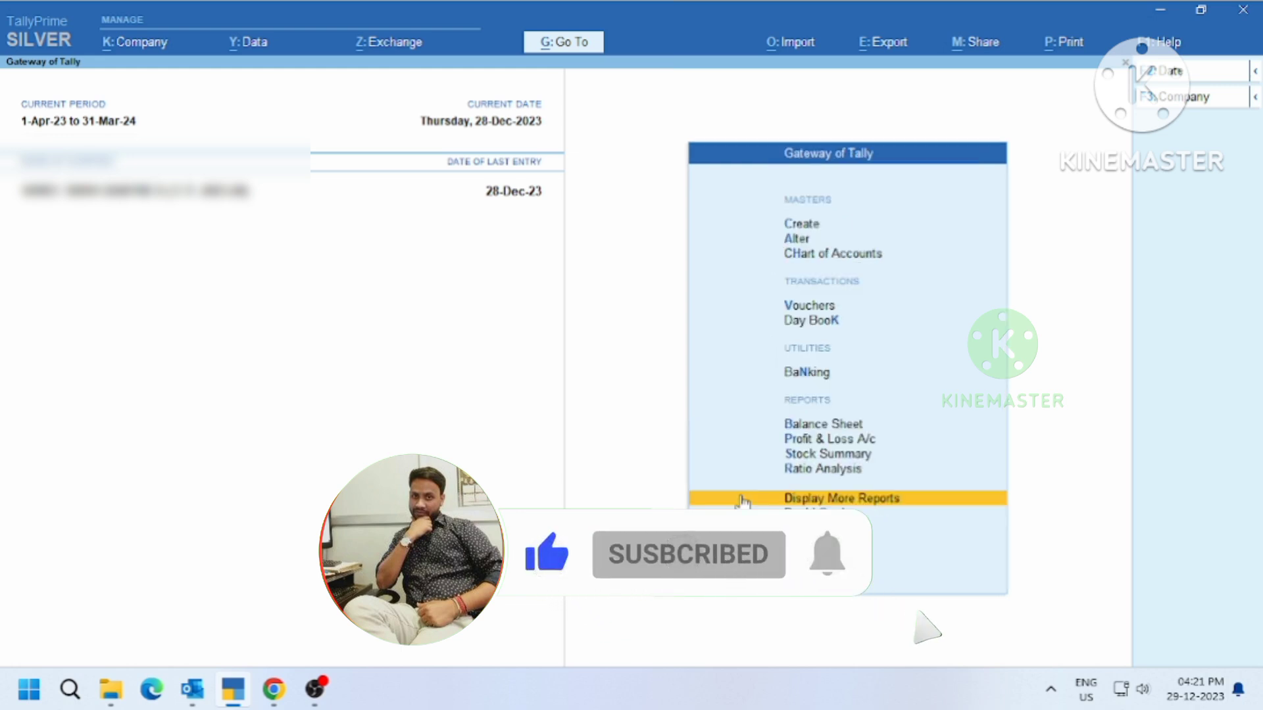
left_click(742, 506)
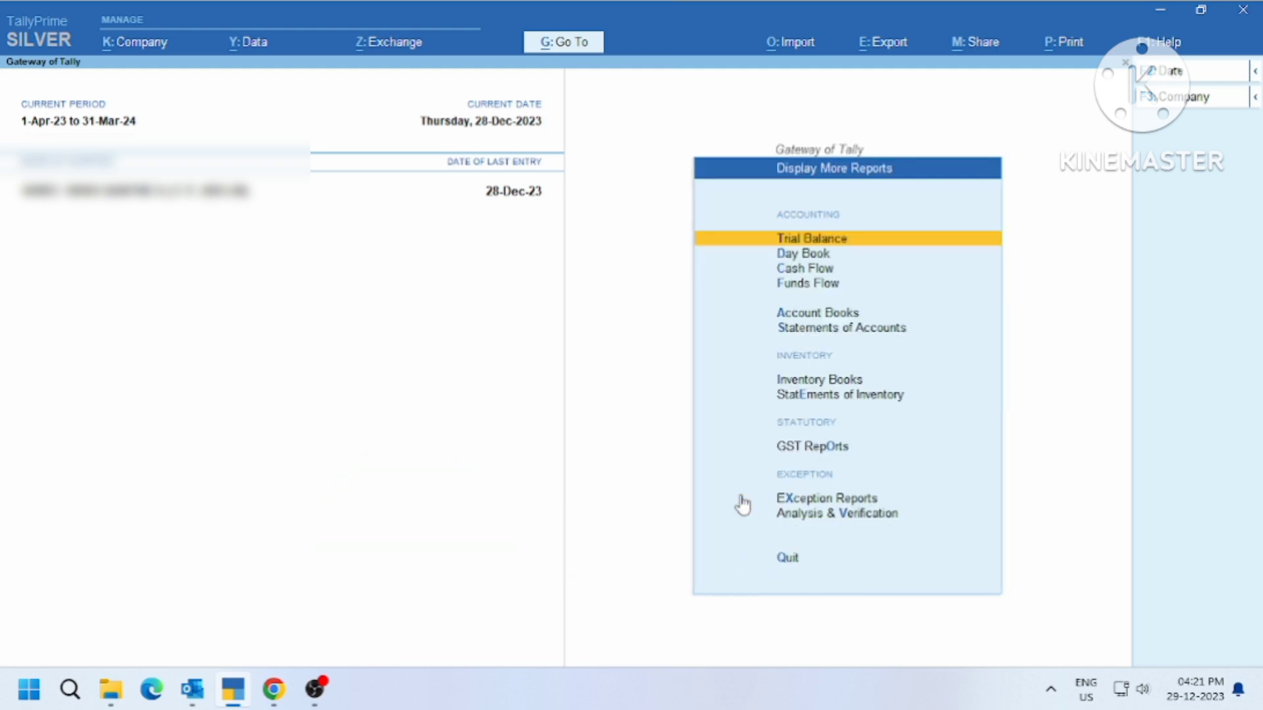
key("Down")
key("Down")
key("Down")
key("Down")
key("Down")
key("Down")
key("Down")
key("Down")
key("Down")
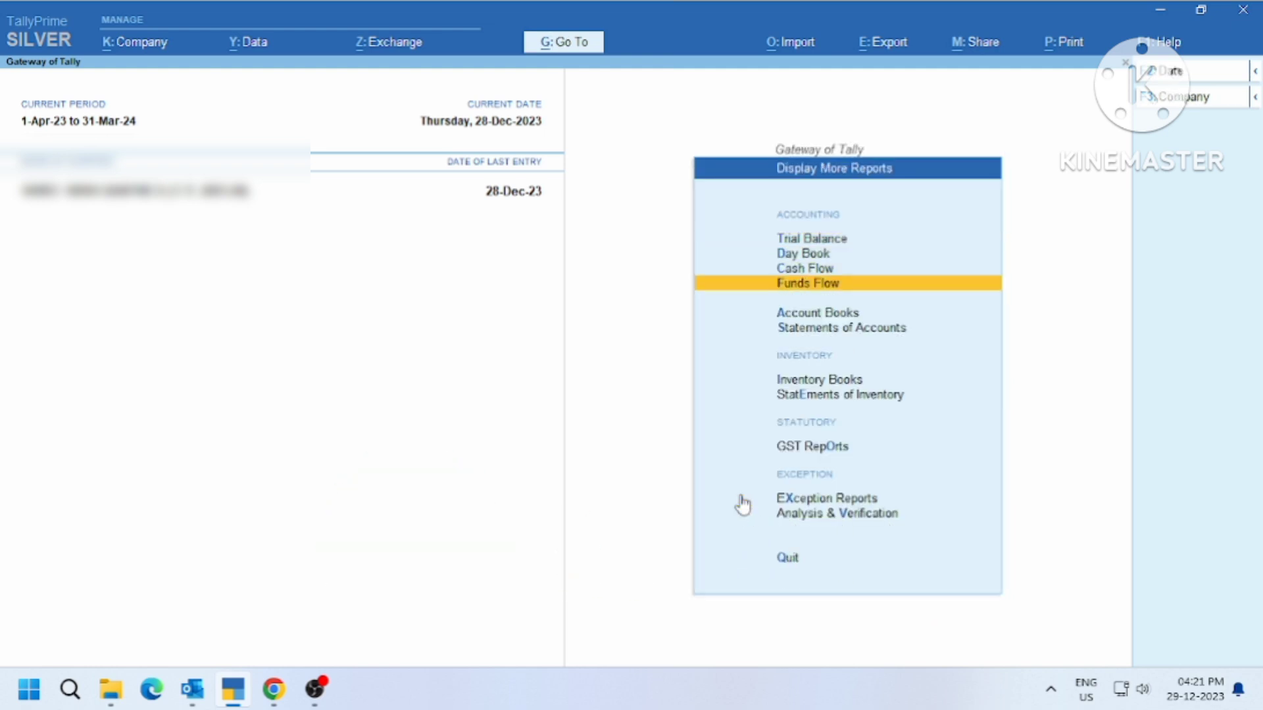
key("Up")
key("Return")
Step: Open the GSTR-2B Reconciliation report
key("Down")
key("Down")
key("Down")
key("Down")
key("Down")
key("Down")
key("Down")
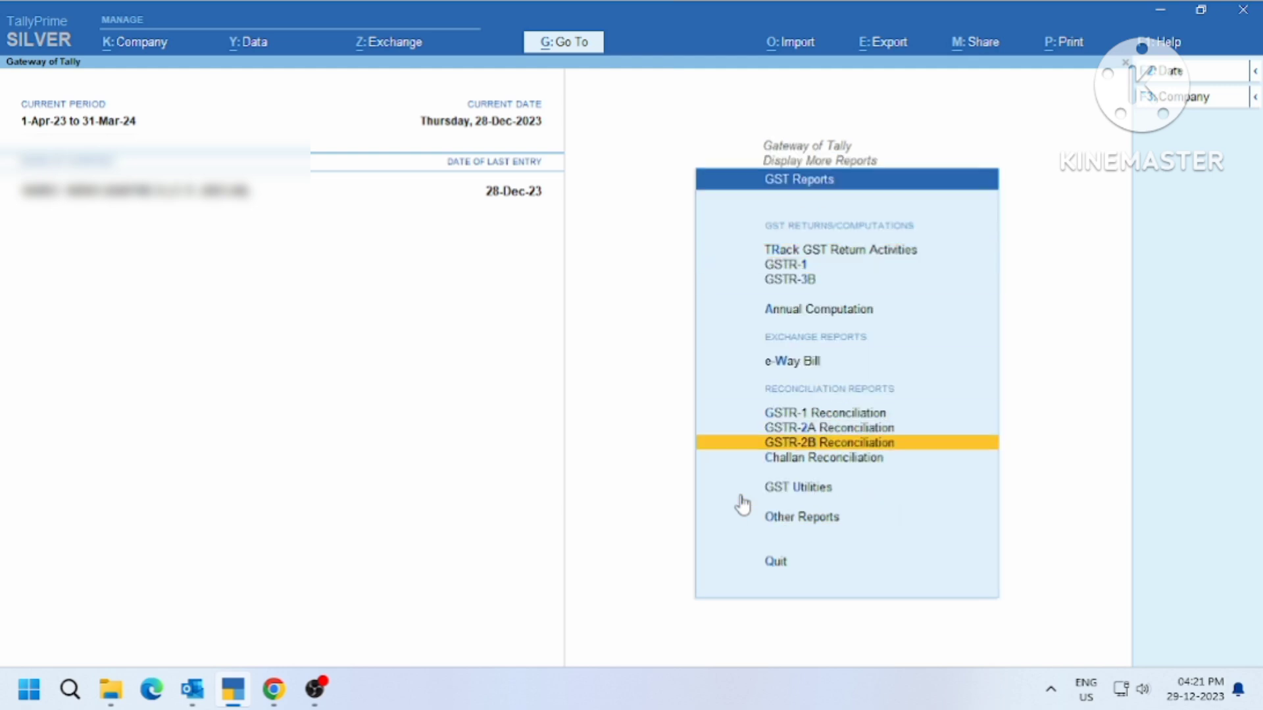
key("Return")
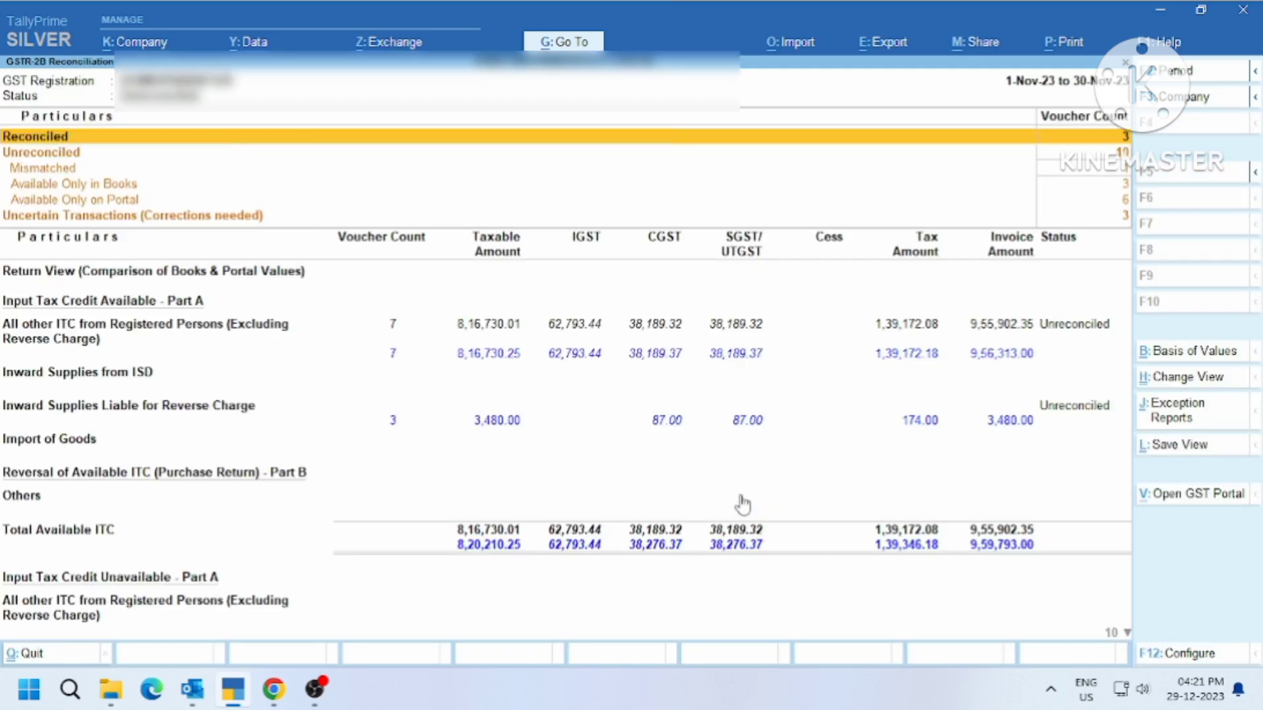
Step: Change the GSTR-2B Reconciliation period to 1-Sep-23 through 30-Sep-23
key("F2")
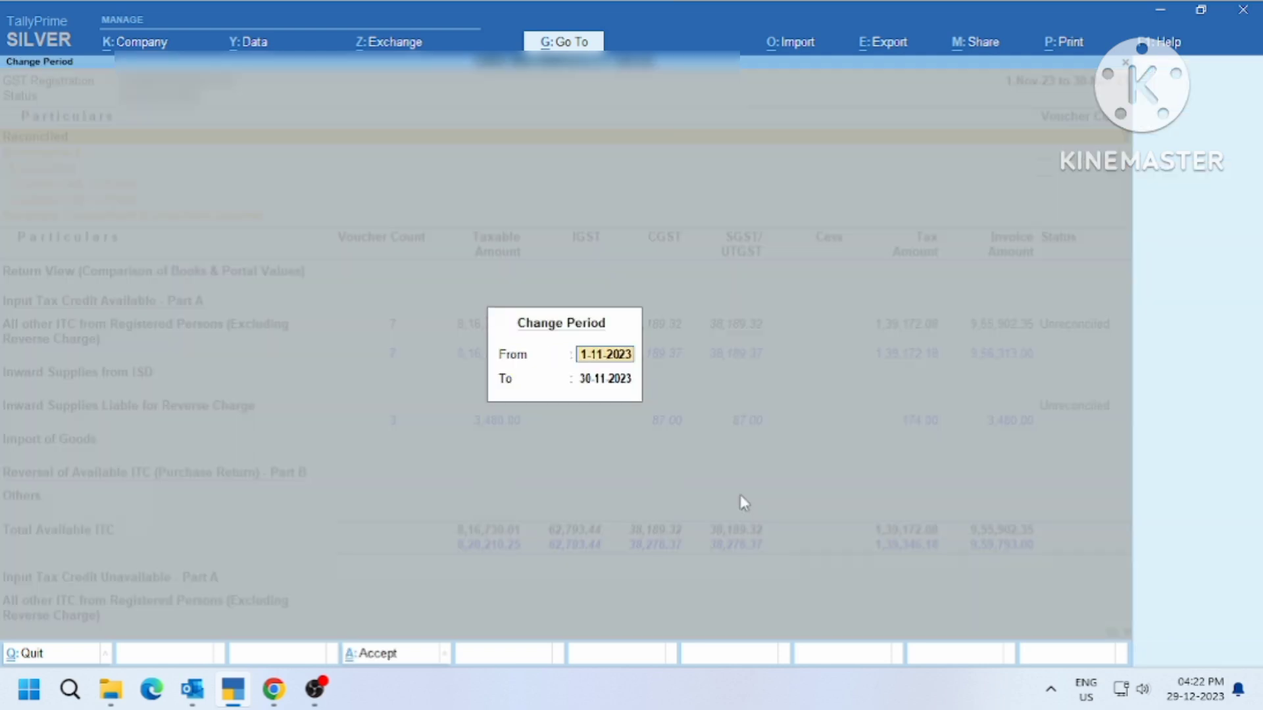
type("1.09.3")
key("BackSpace")
type("23")
key("Return")
key("BackSpace")
type("30.9.23")
key("Return")
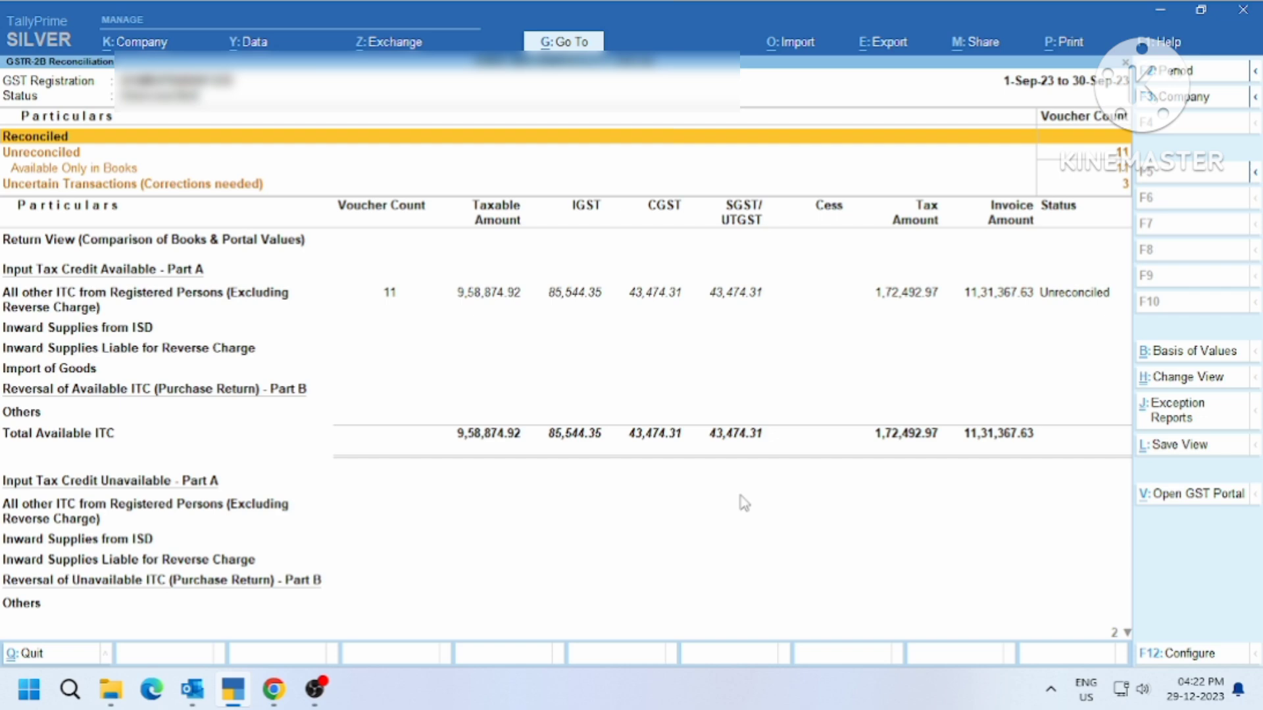
Step: Inspect the vouchers and exceptions listed under Uncertain Transactions (Corrections needed), and return to the reconciliation summary
key("Down")
key("Down")
key("Down")
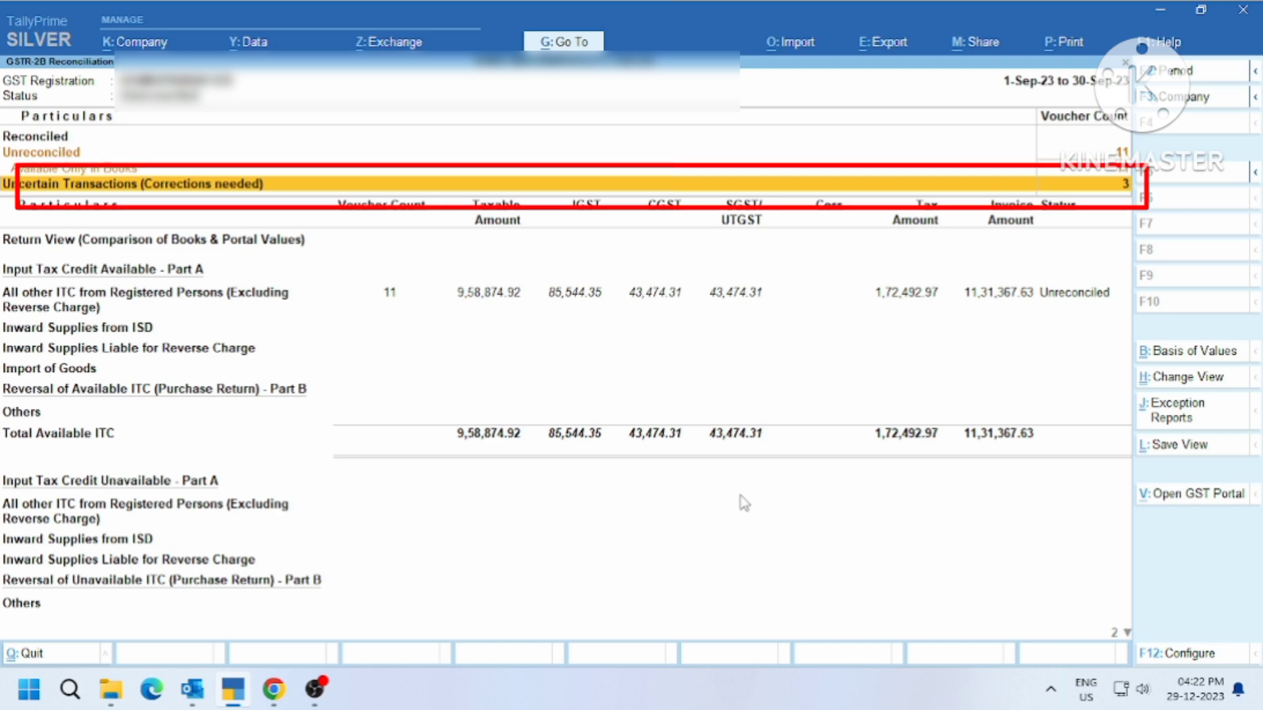
key("Return")
key("Return")
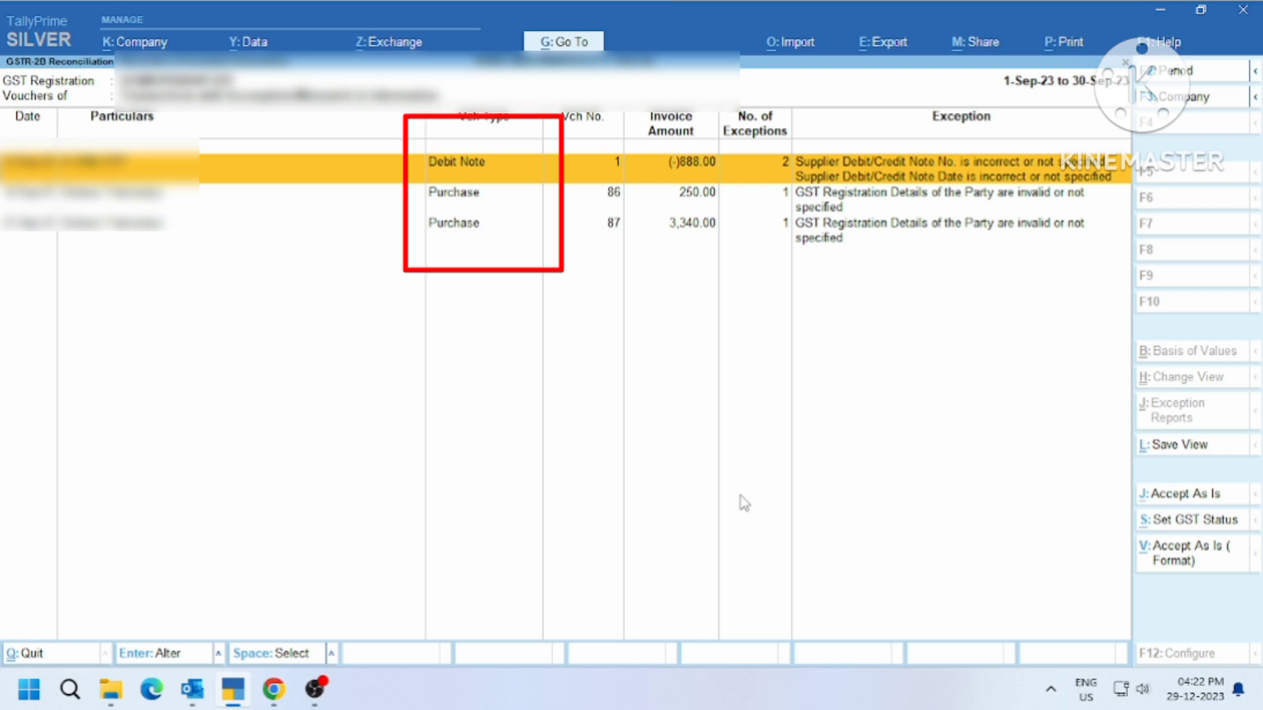
key("Escape")
key("Escape")
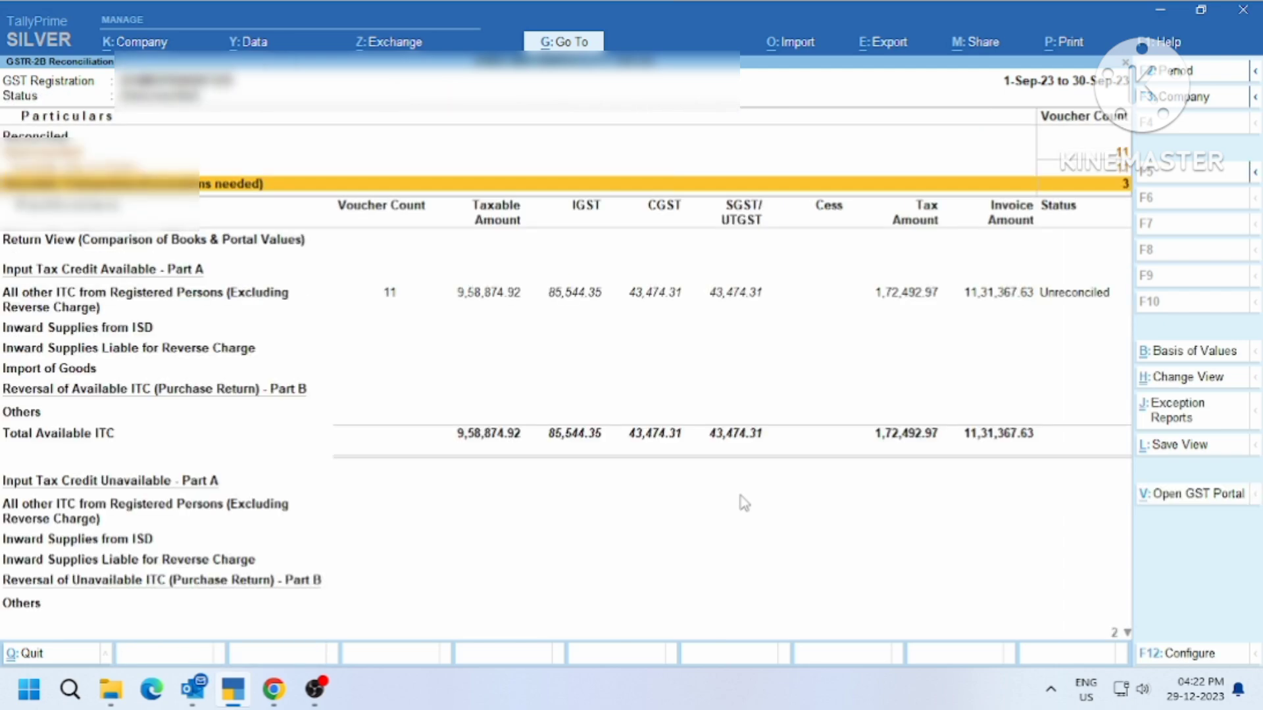
Step: Review the Input Tax Credit Available rows in the return view of the September reconciliation
key("Down")
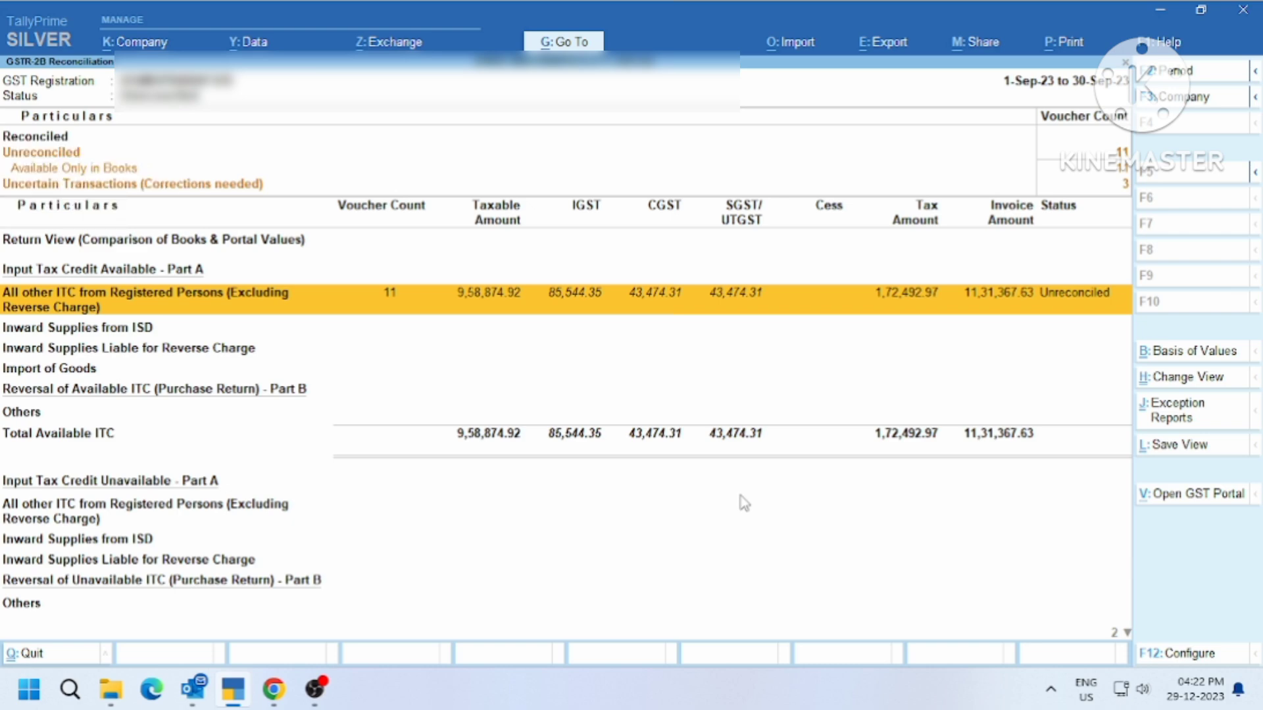
key("Down")
key("Down")
key("Down")
key("Down")
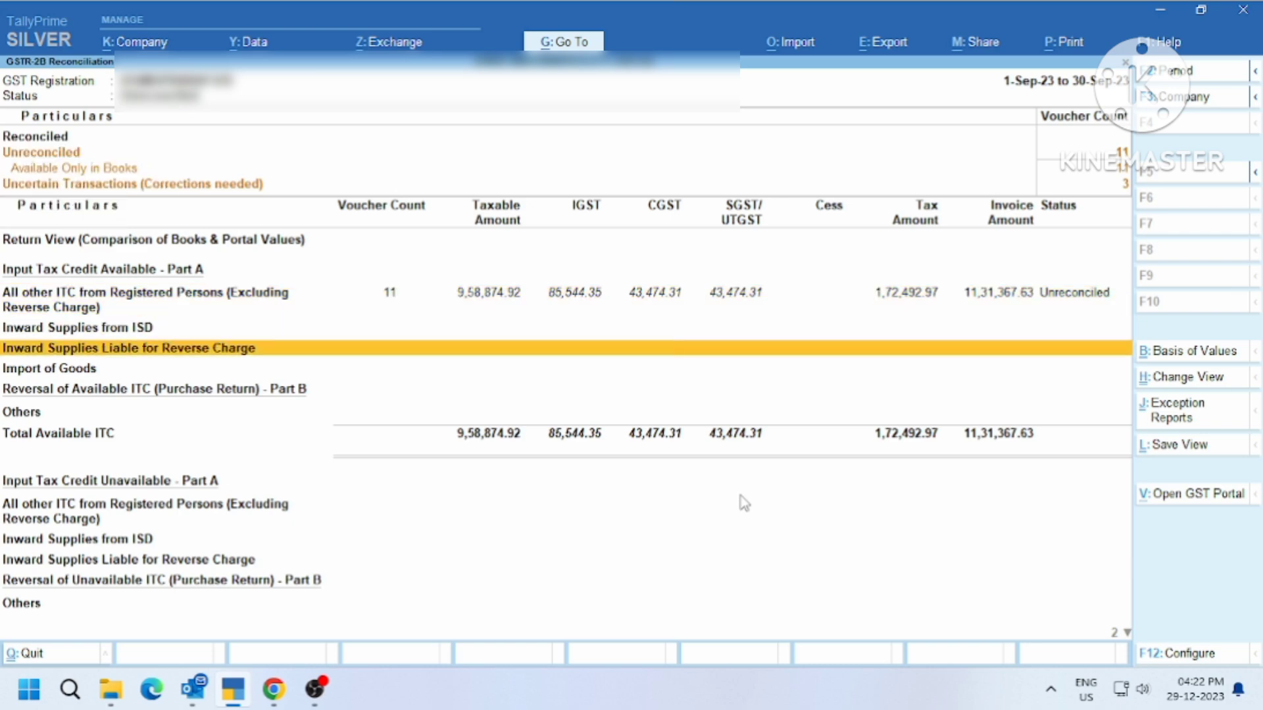
key("Up")
key("Up")
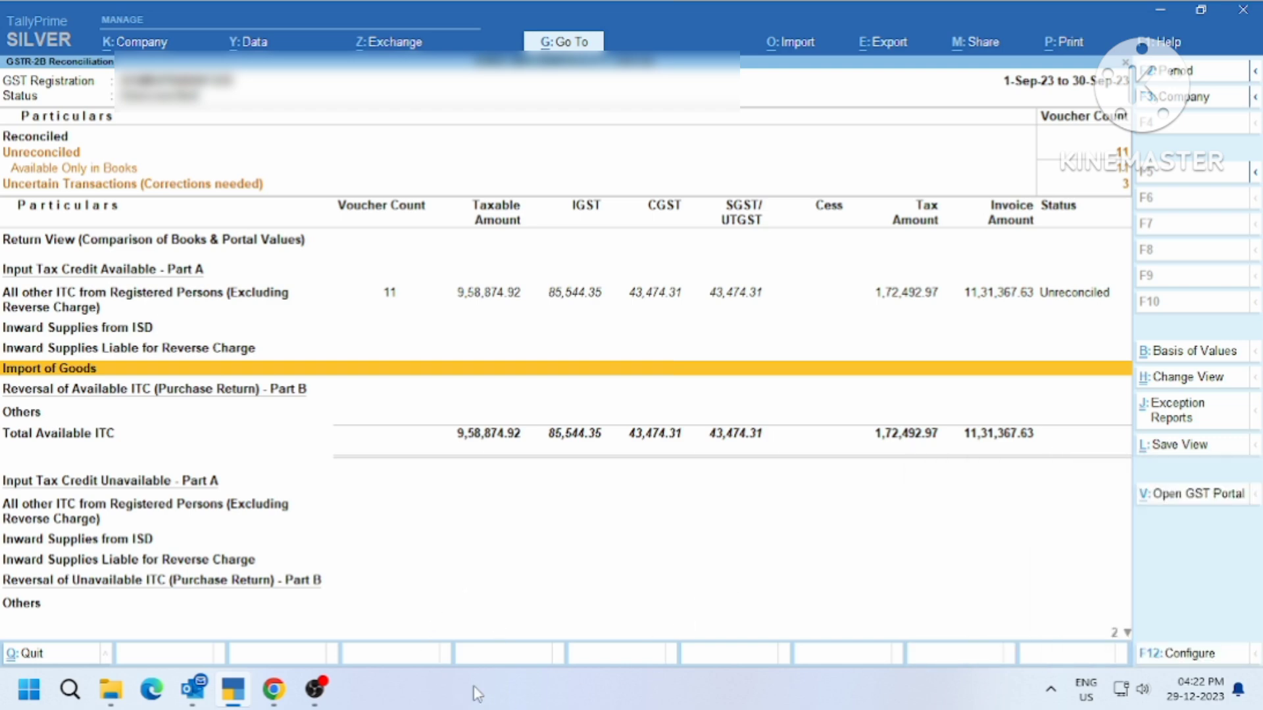
Step: Switch to the GST portal in Chrome and search the returns for Quarter 2 (Jul - Sep), period September
left_click(275, 697)
left_click(275, 697)
left_click(275, 697)
left_click(275, 697)
left_click(275, 694)
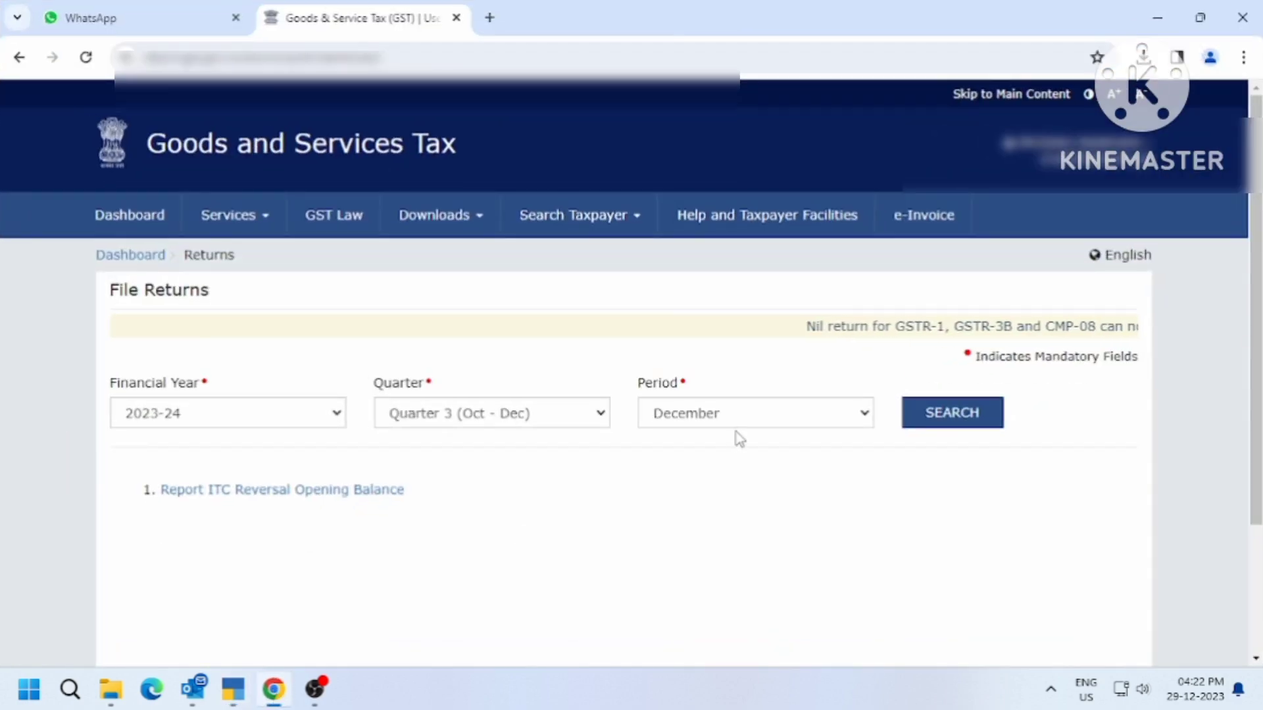
left_click(590, 423)
left_click(543, 454)
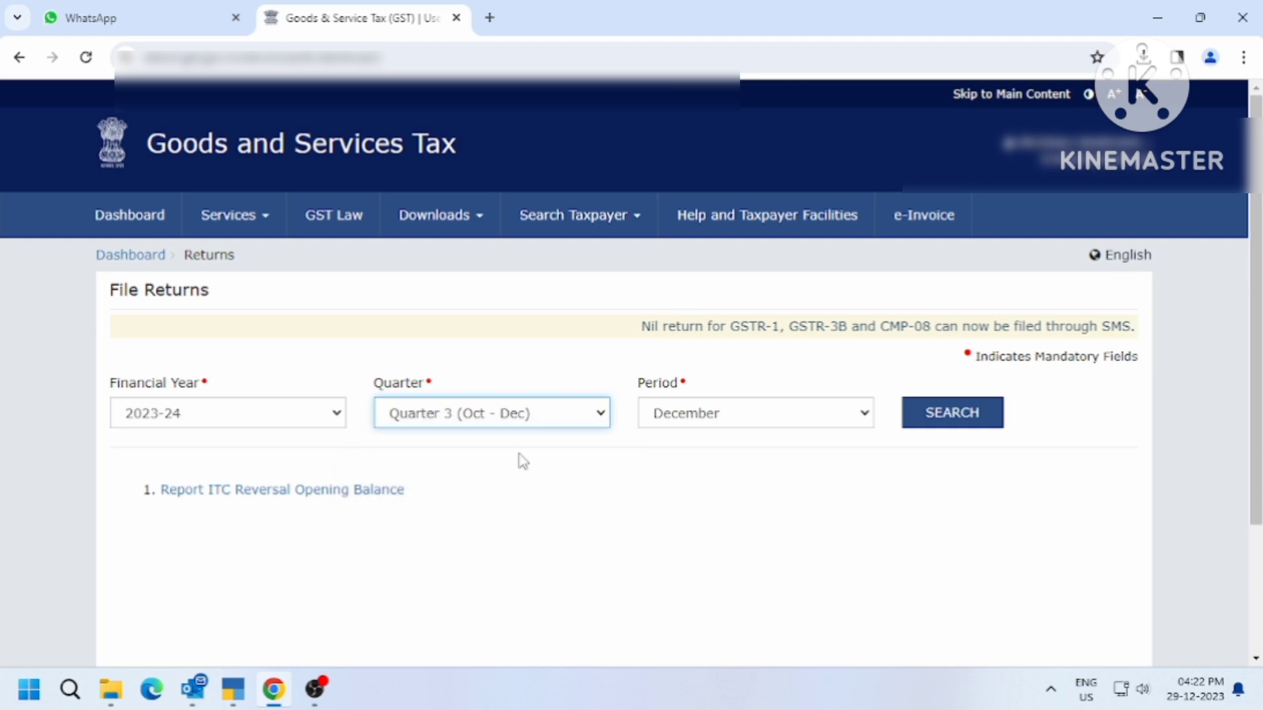
left_click(950, 415)
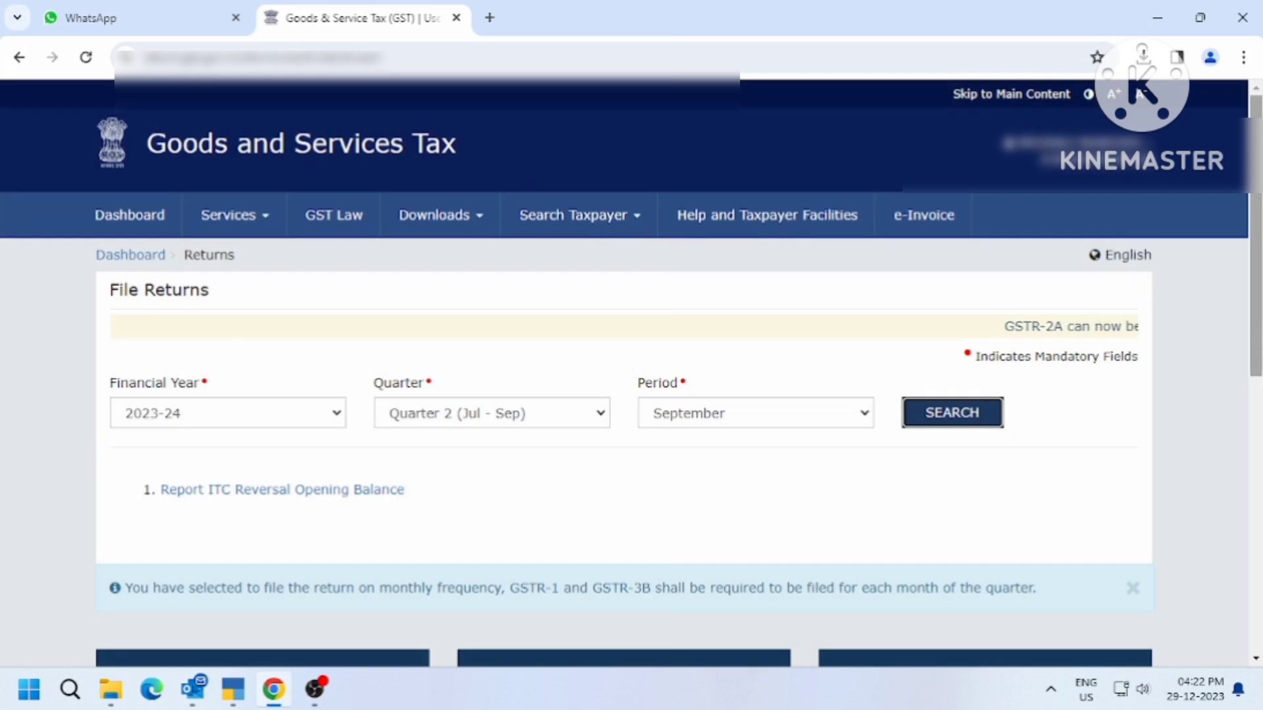
Step: Generate and download the JSON file of September's monthly auto-drafted ITC statement, GSTR2B
scroll(1258, 332, "down", 5)
left_click_drag(1256, 480, 1256, 494)
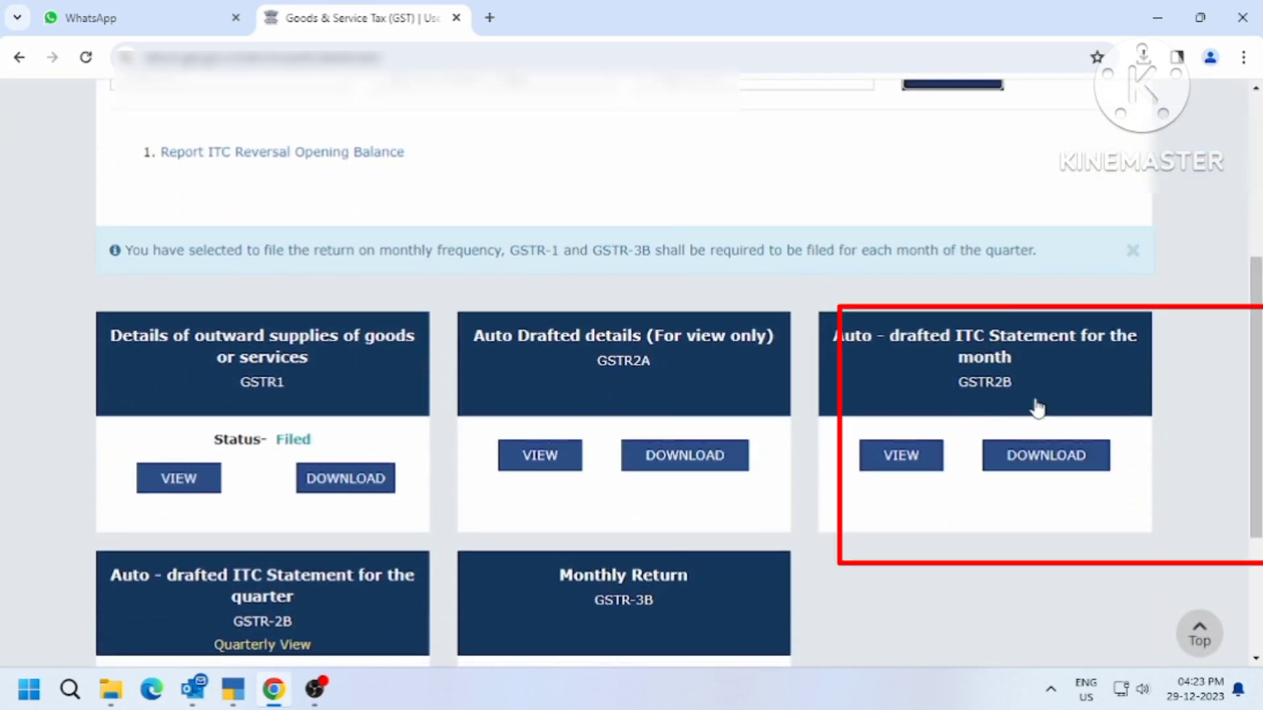
left_click(1055, 460)
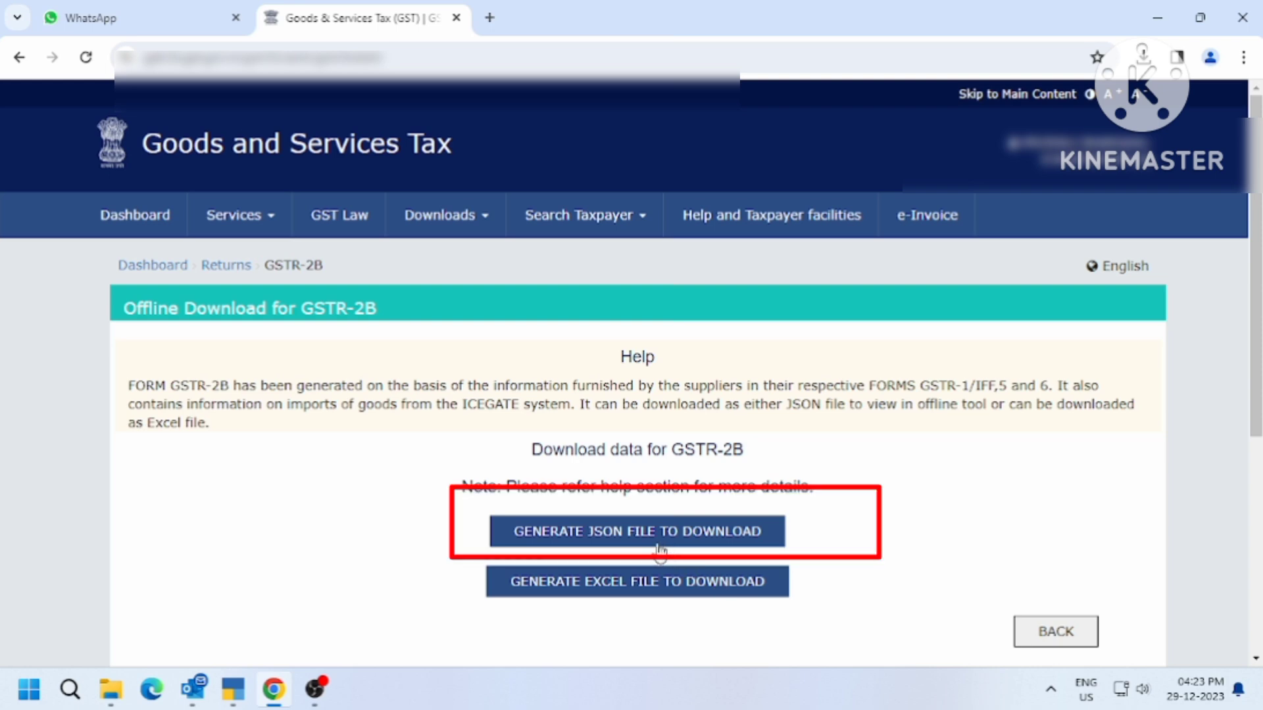
left_click(661, 549)
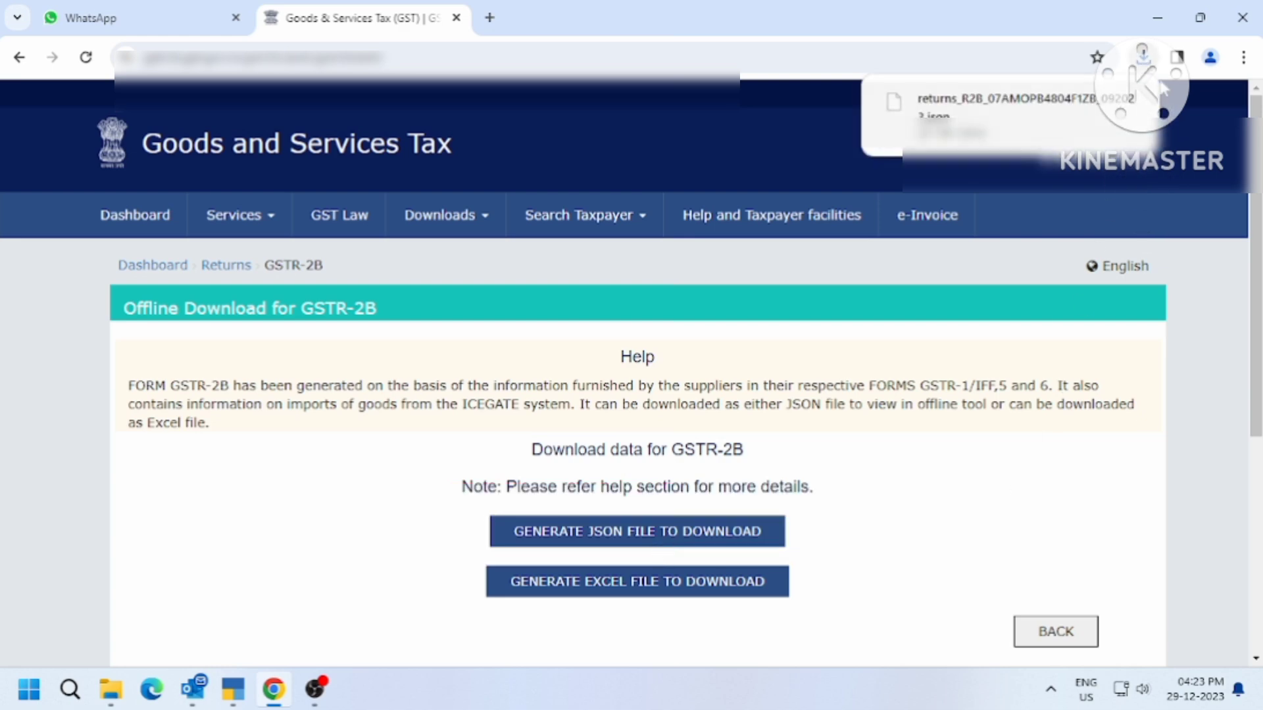
mouse_move(1026, 149)
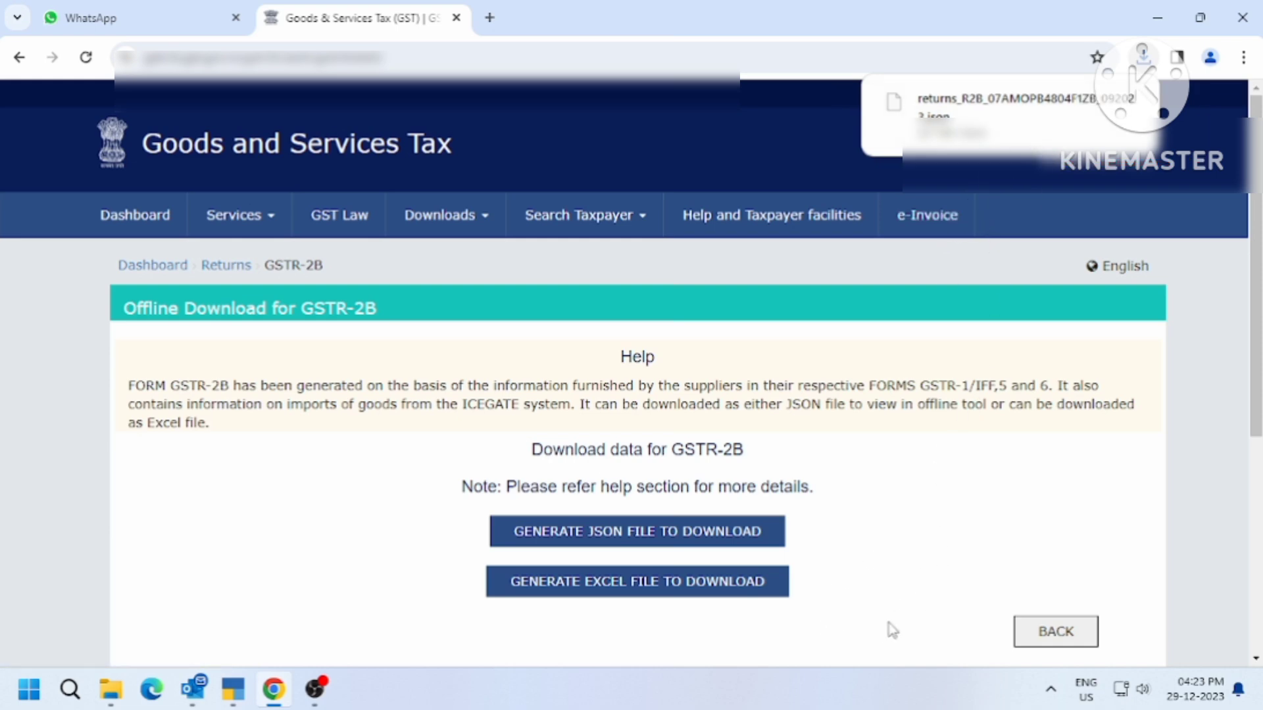
Step: Switch back to TallyPrime and start a GST returns import with return type GSTR-2B
left_click(241, 699)
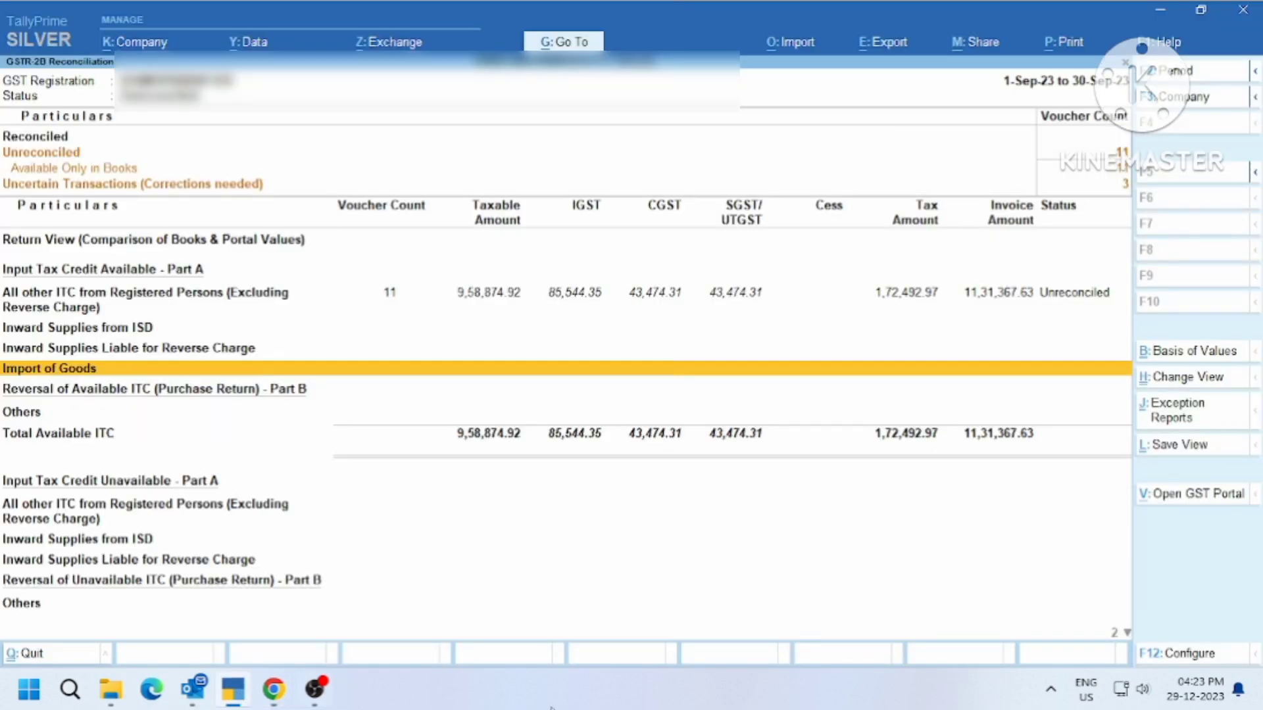
left_click(804, 53)
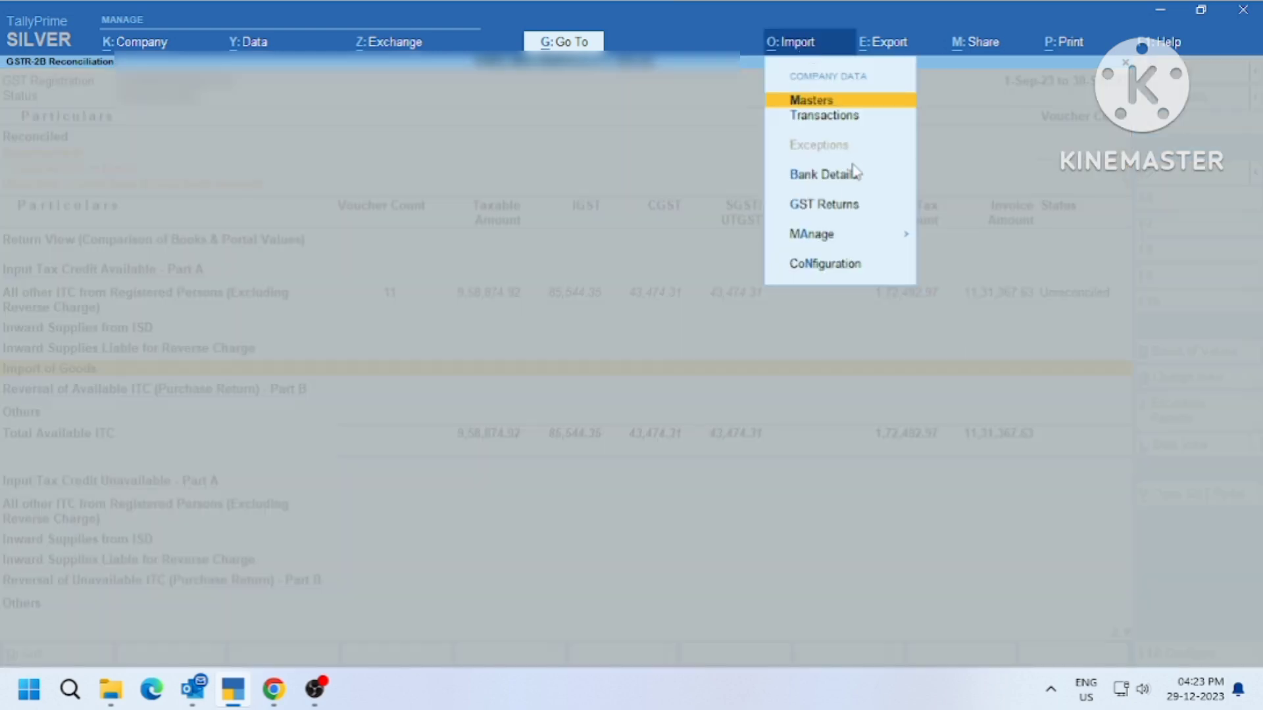
left_click(827, 205)
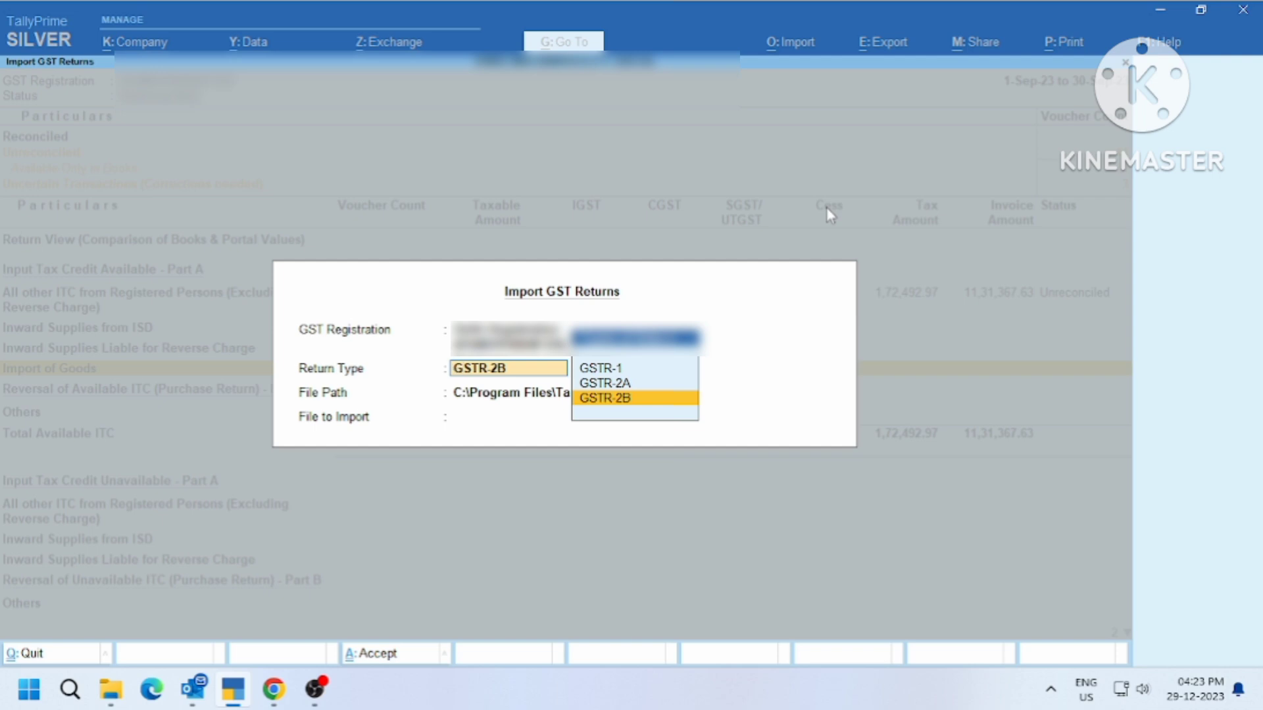
key("Return")
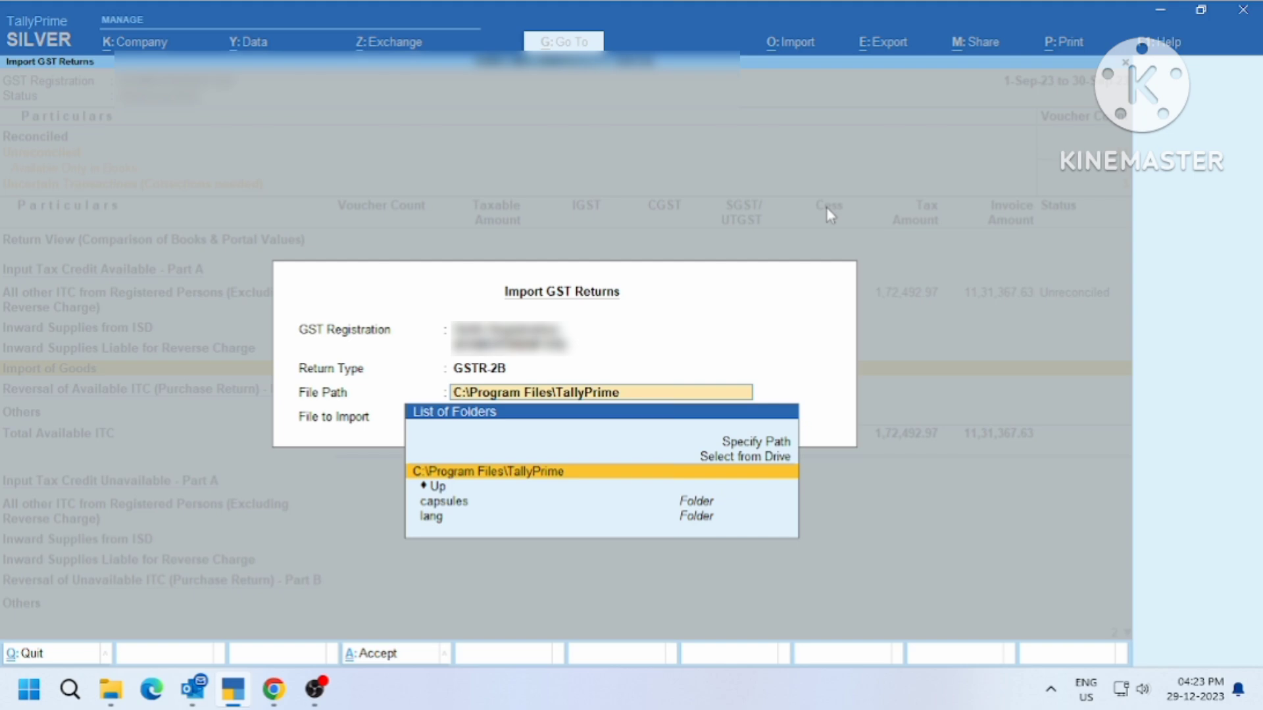
Step: Set the import file path to the D:\Downloads folder
key("Up")
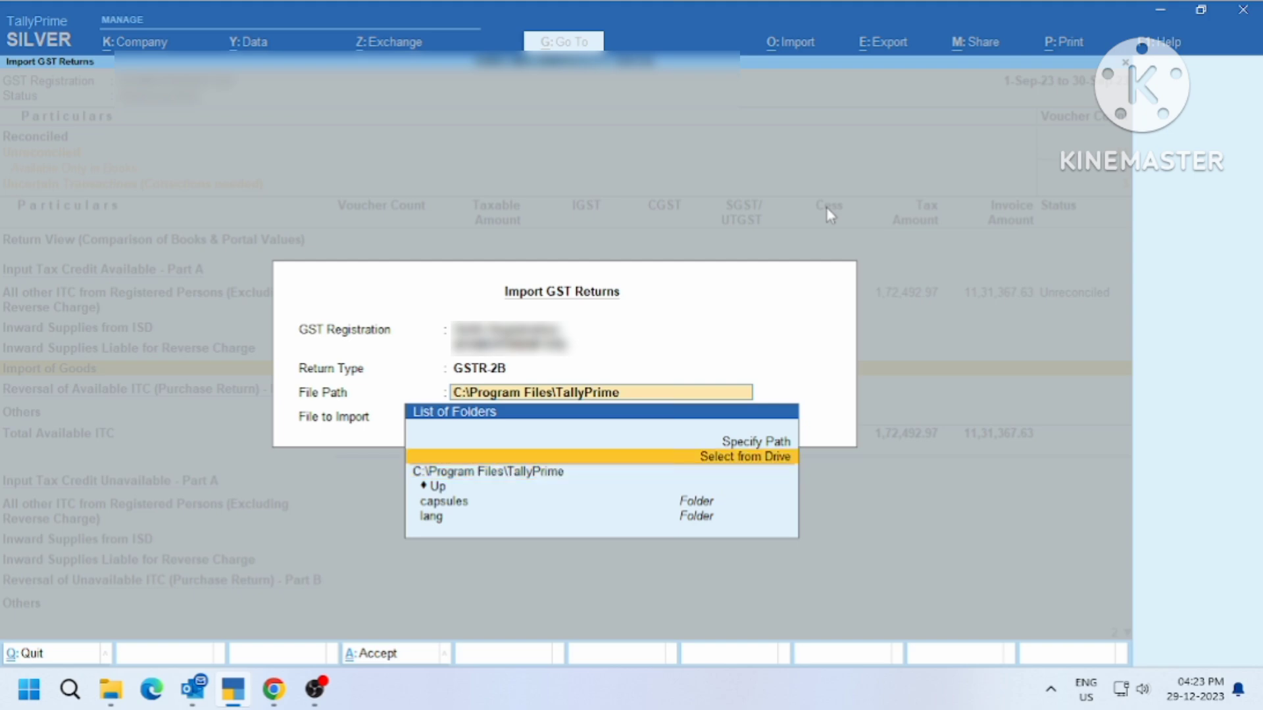
key("Return")
key("Down")
key("Down")
key("Down")
key("Down")
key("Down")
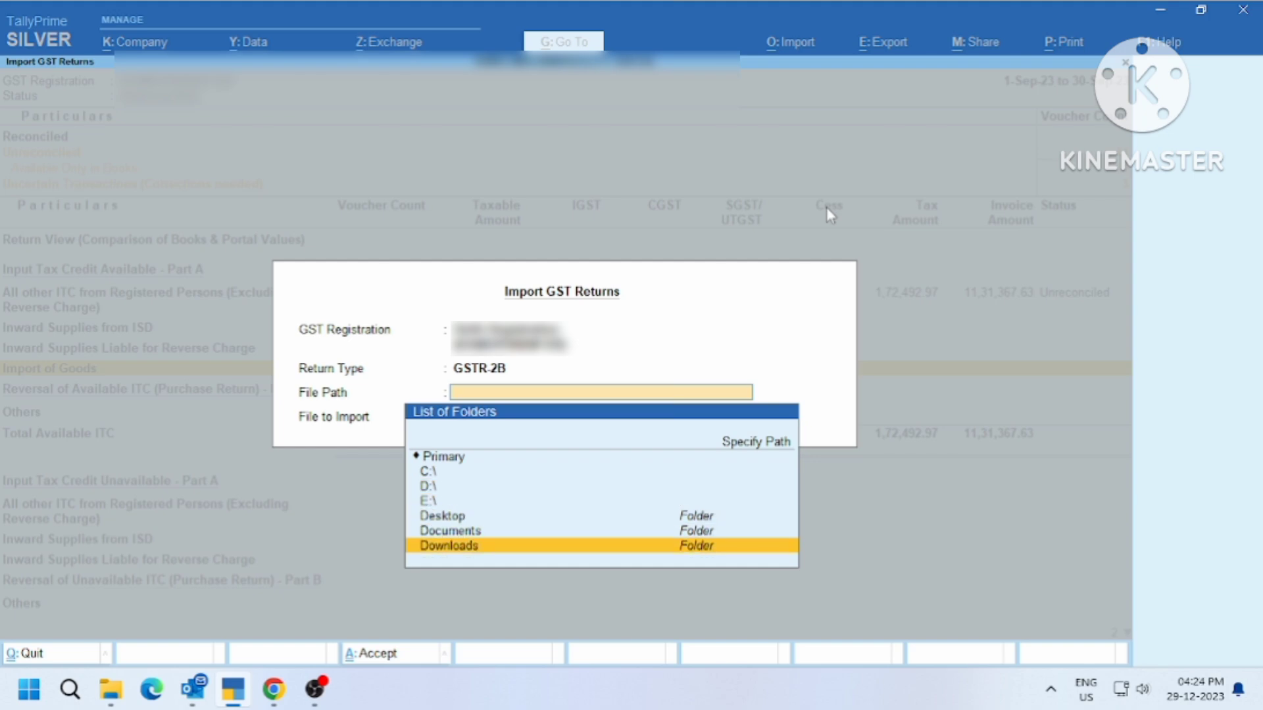
key("Return")
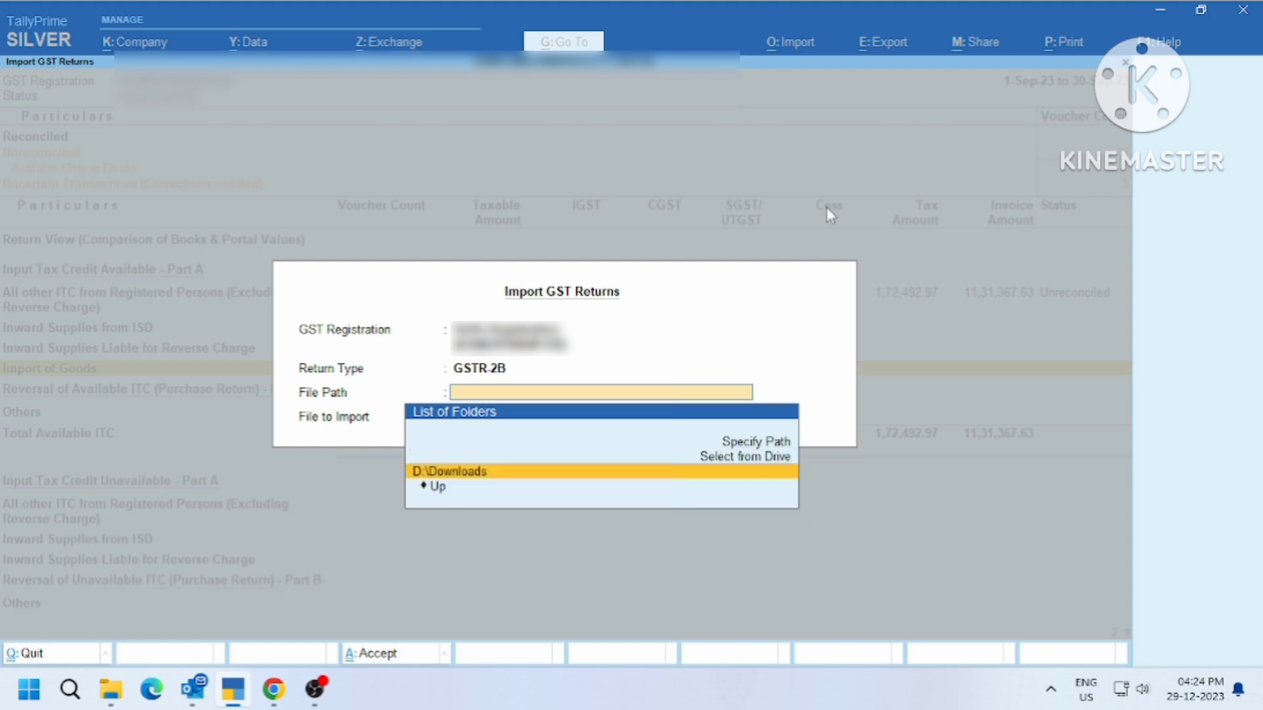
key("Return")
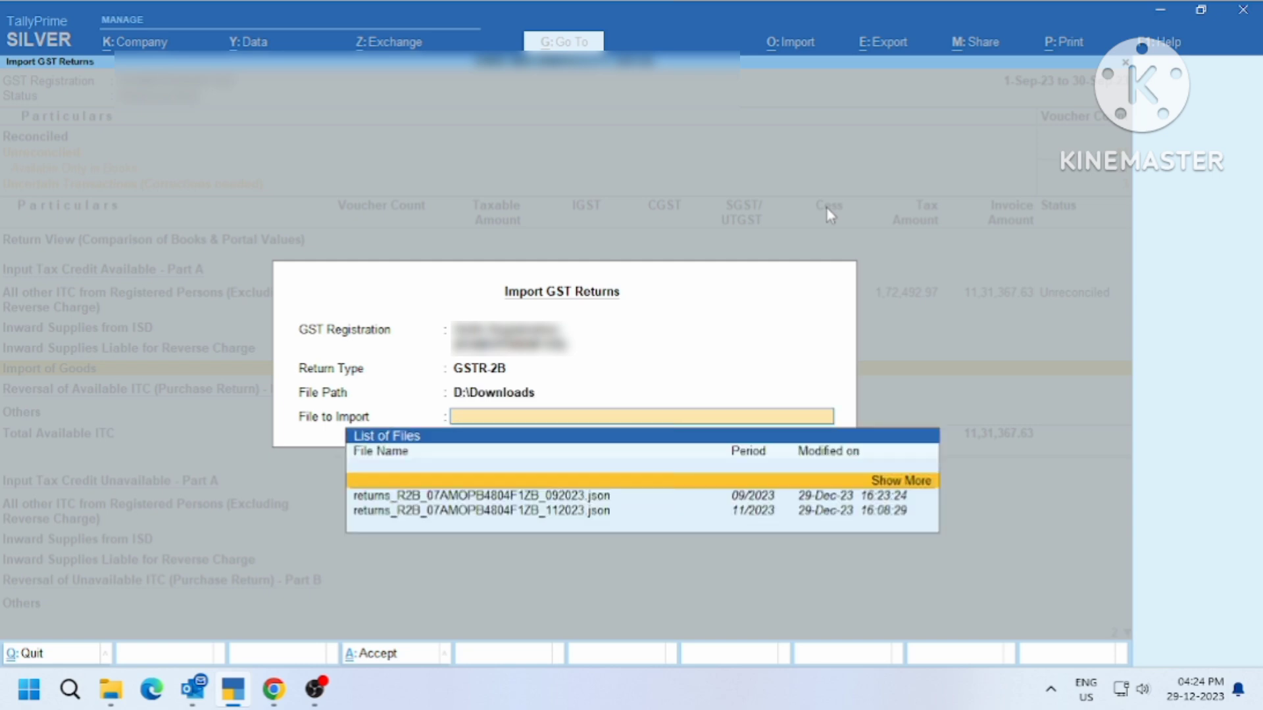
Step: Import the GSTR-2B JSON file for period 09/2023 and dismiss the import summary
key("Down")
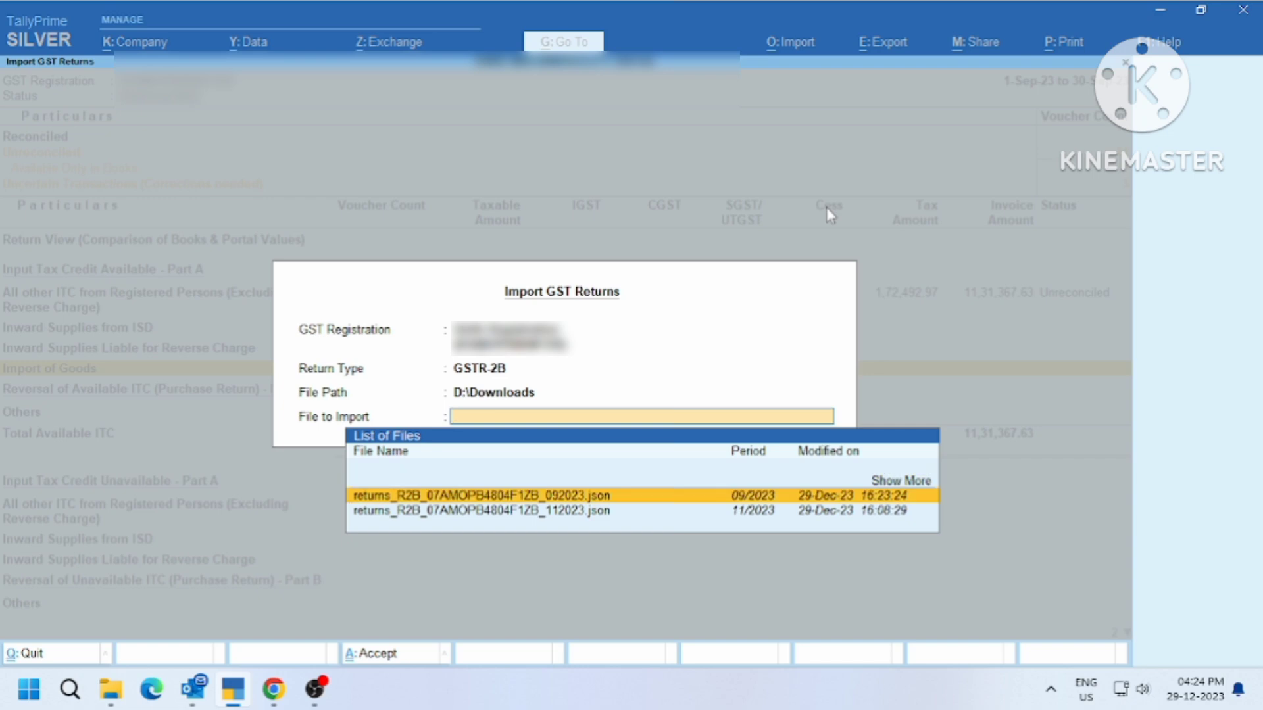
key("Down")
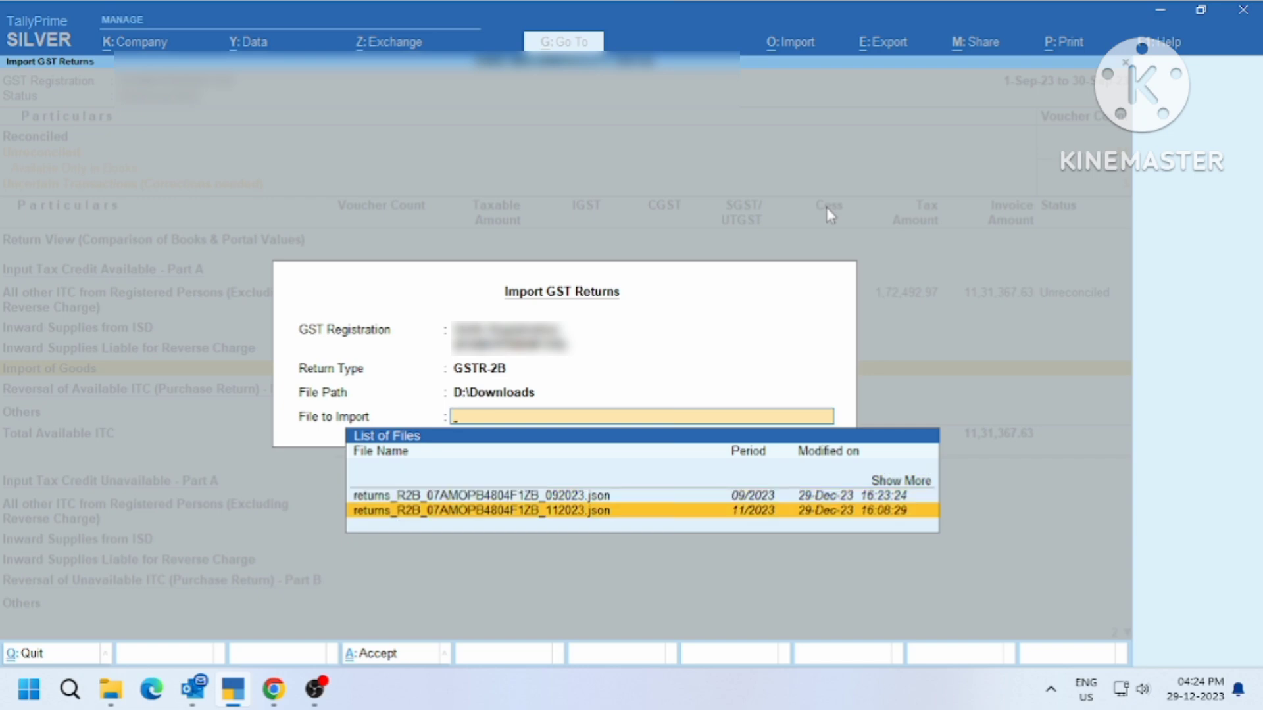
key("Up")
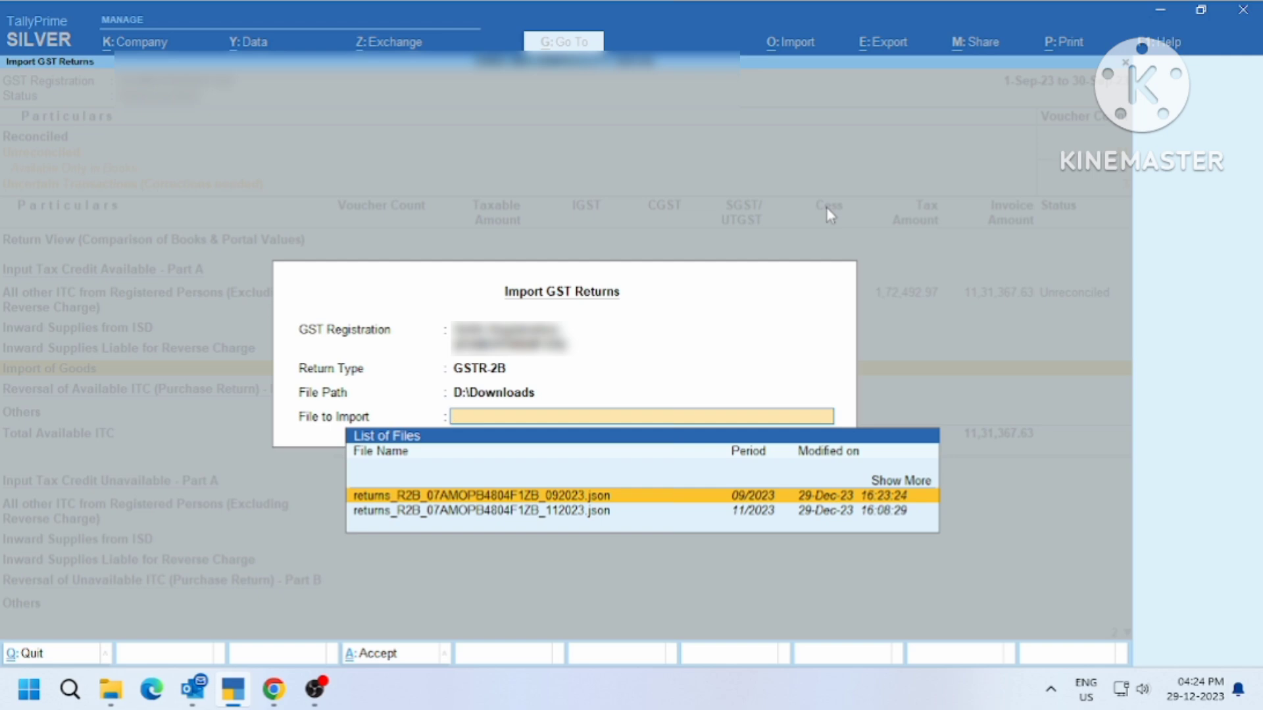
key("Return")
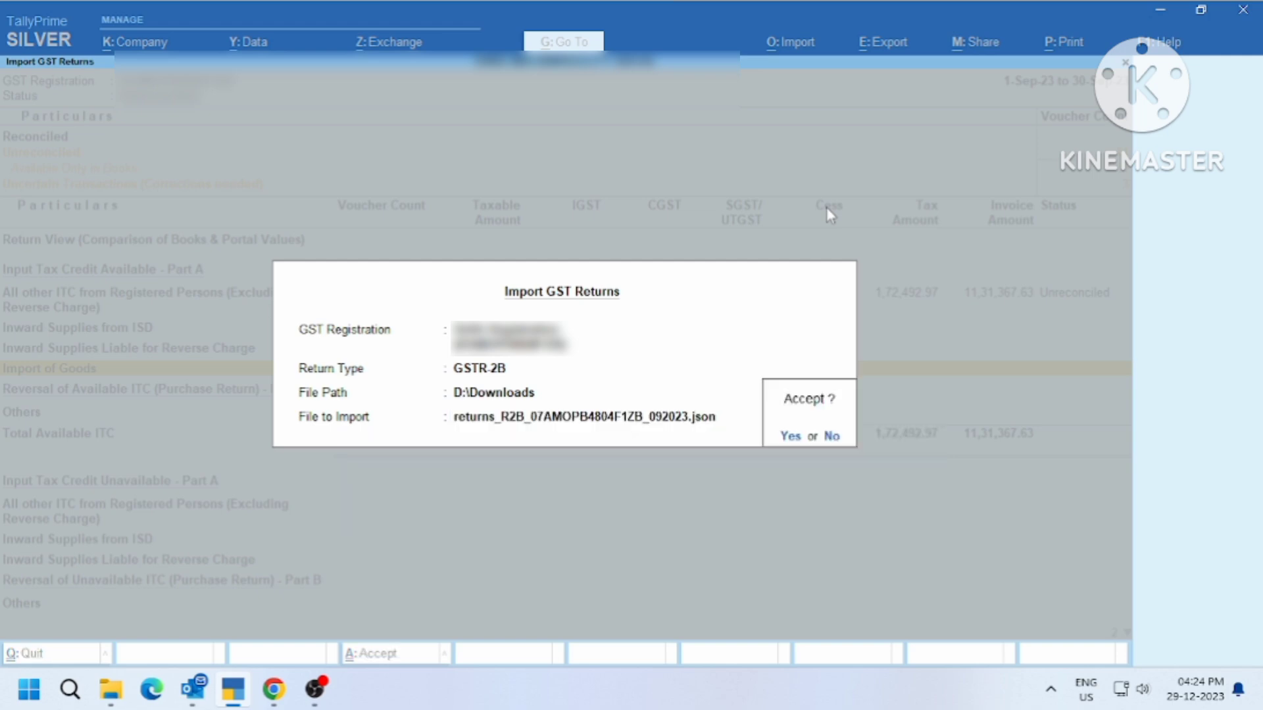
key("Return")
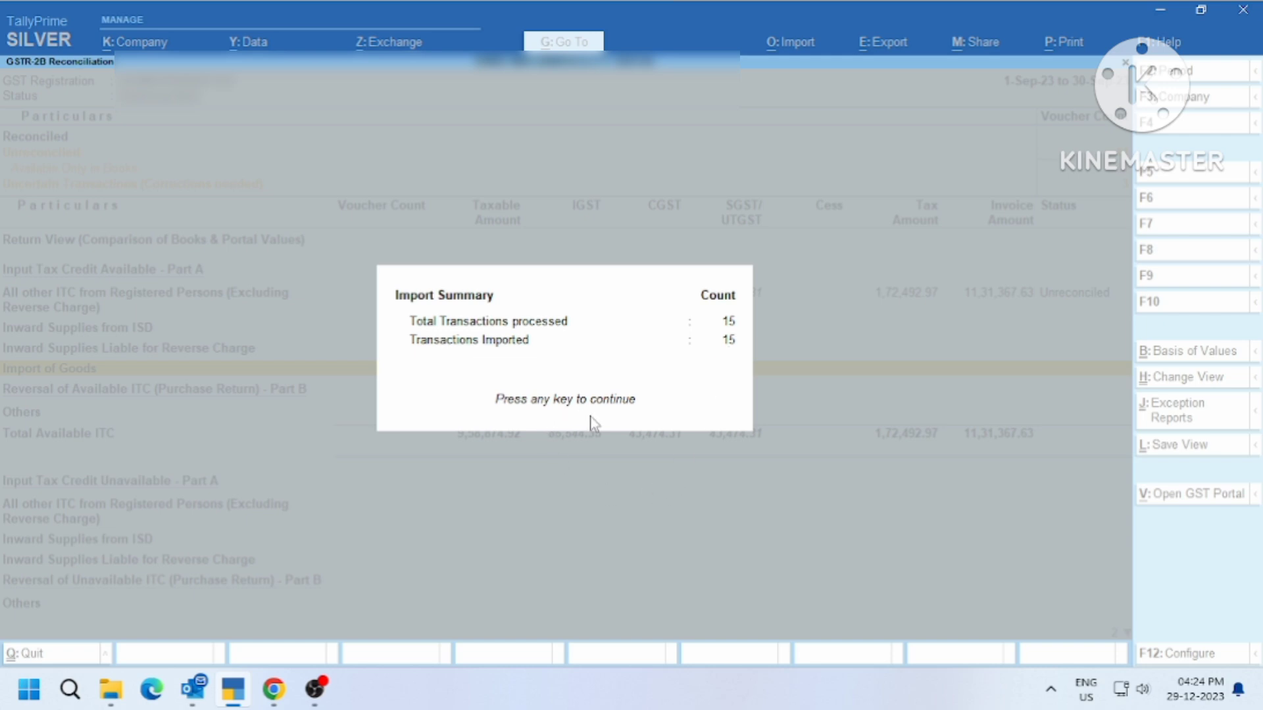
key("Return")
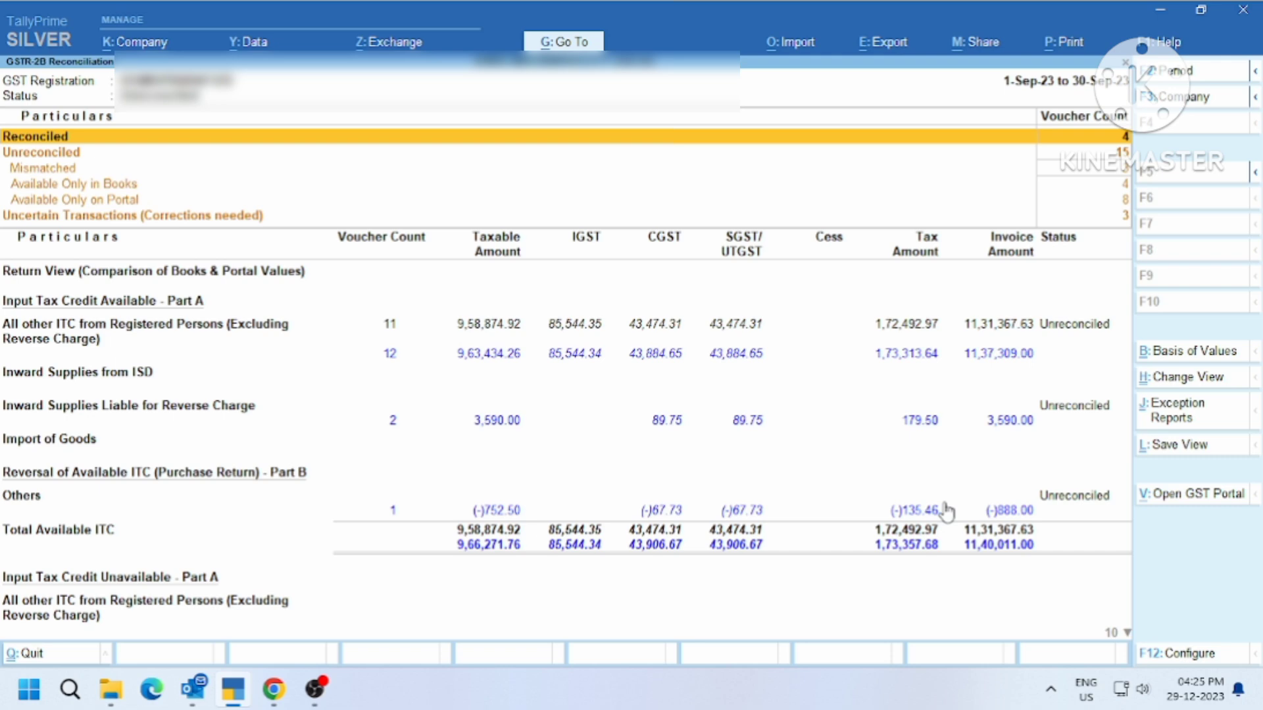
Step: Compare the books and portal values for All other ITC from Registered Persons in the reconciliation summary
key("Down")
key("Down")
key("Down")
key("Down")
key("Down")
key("Up")
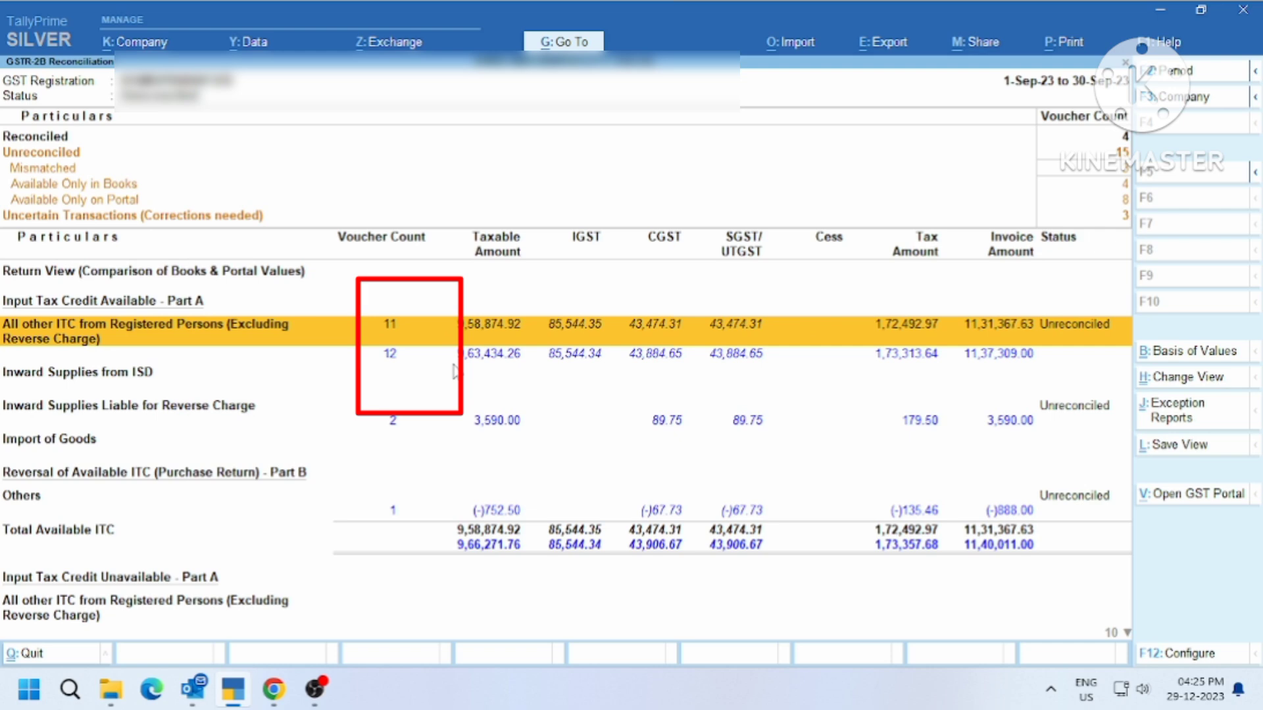
Step: Drill down to the party-wise B2B invoices and compare the books and portal vouchers of the party with 83,777.50 taxable amount
left_click(901, 327)
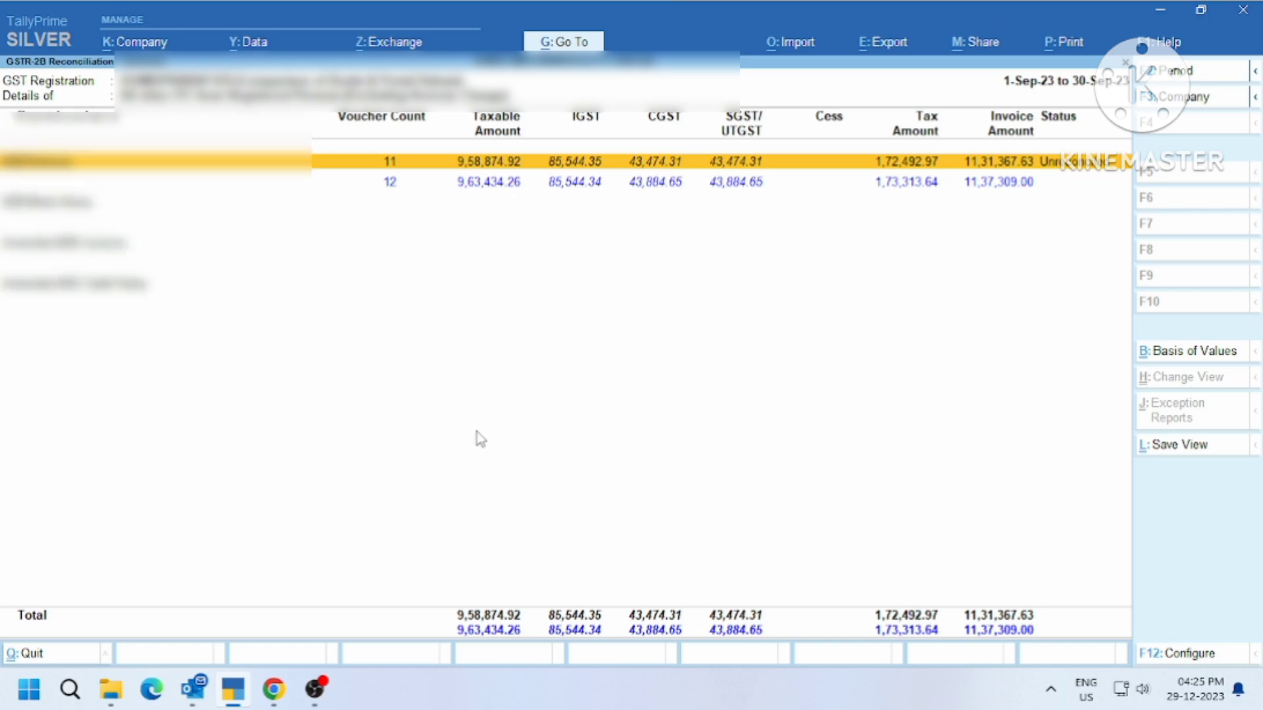
key("Return")
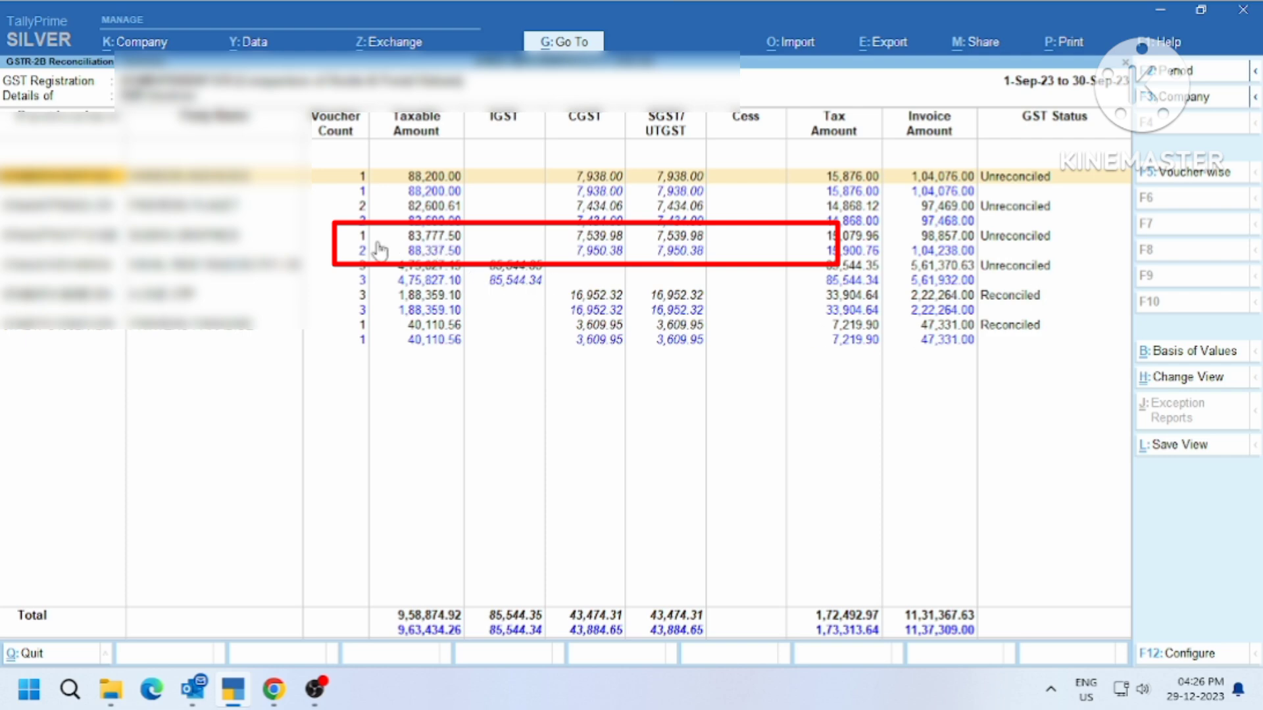
key("Down")
key("Down")
key("Down")
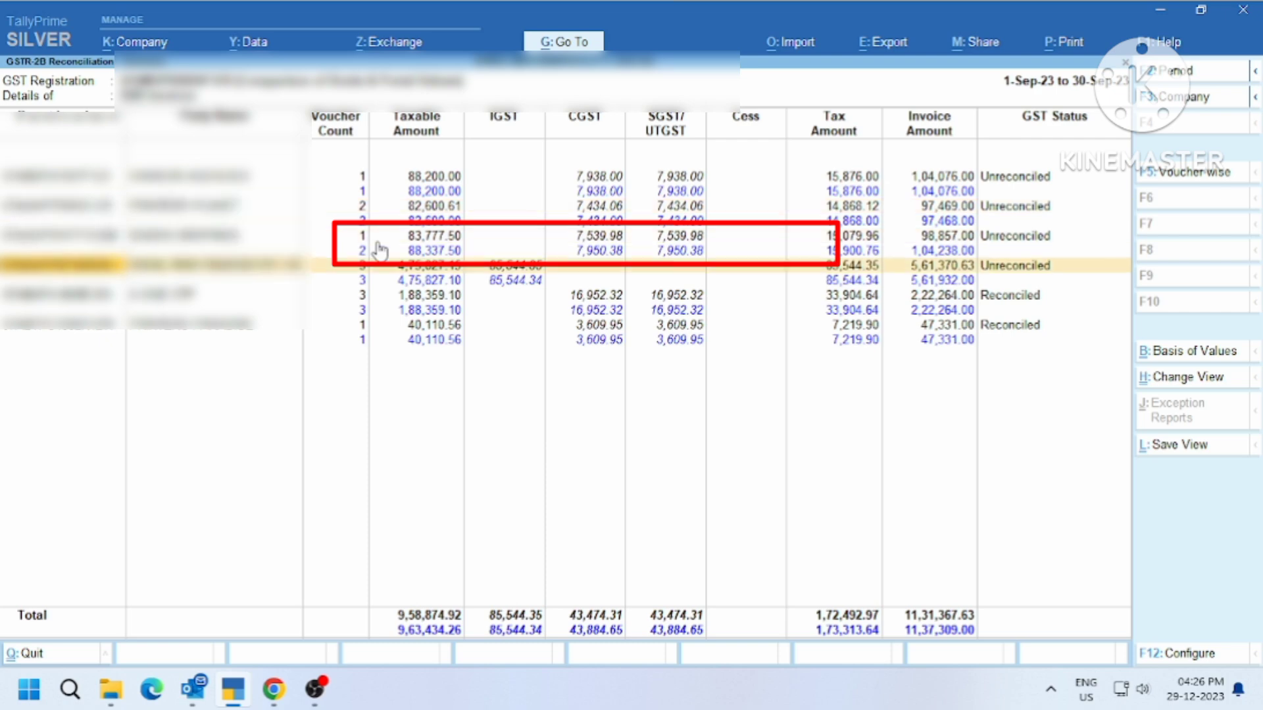
key("Up")
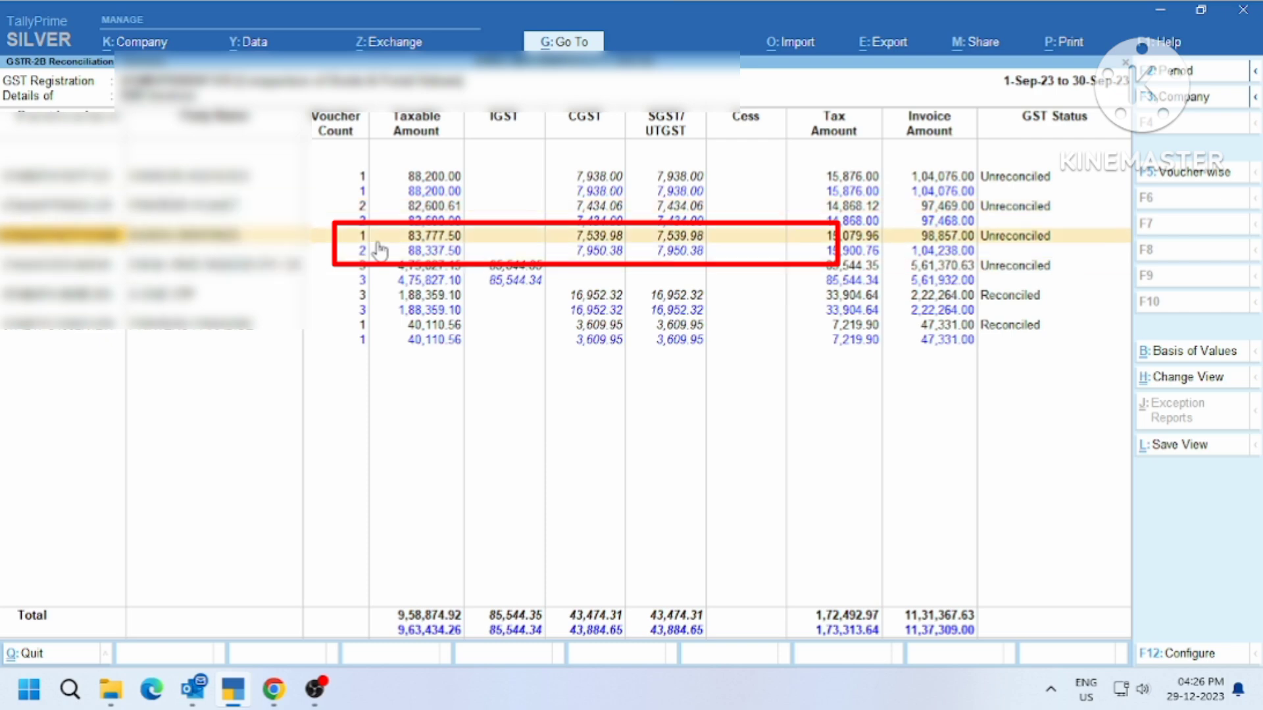
key("Down")
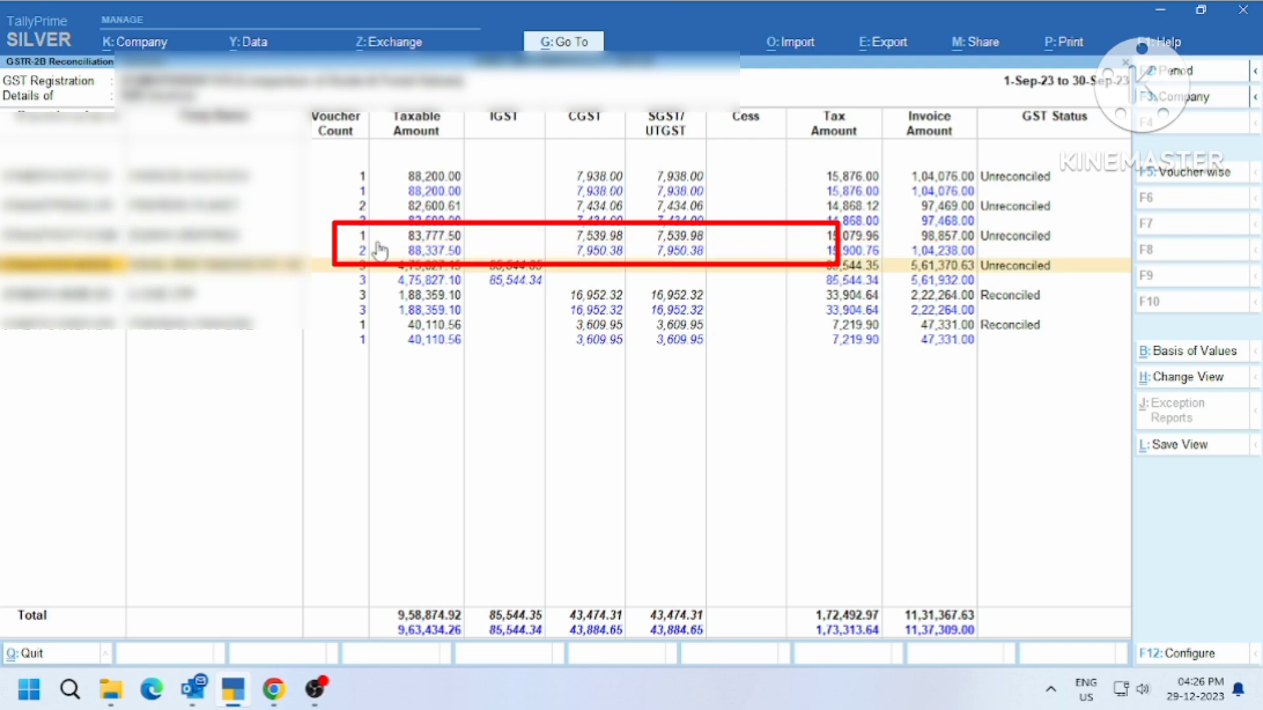
key("Up")
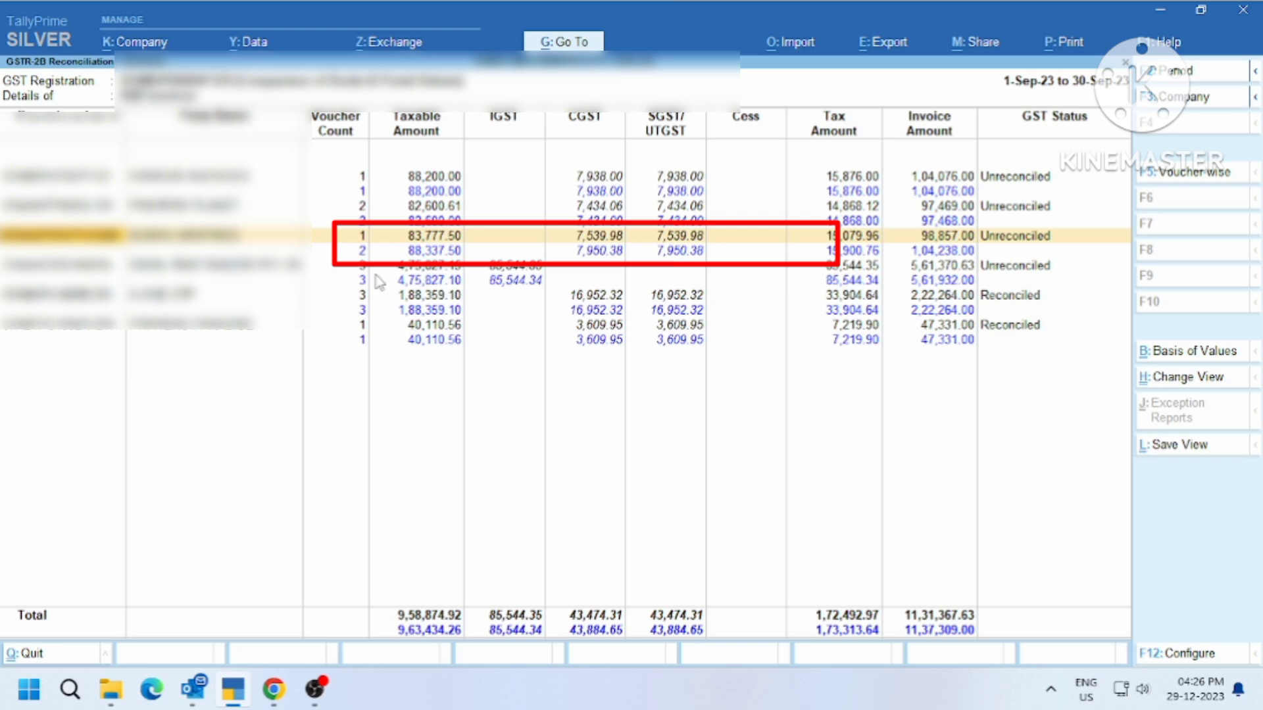
key("Return")
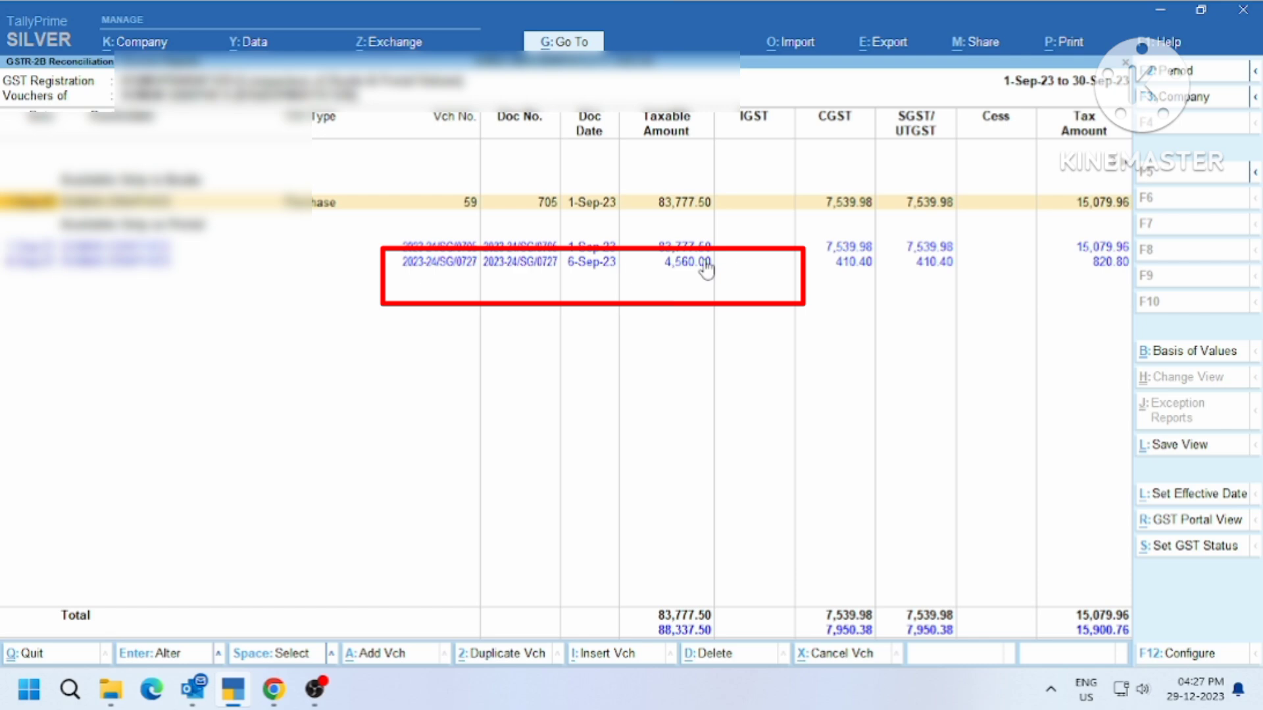
key("Escape")
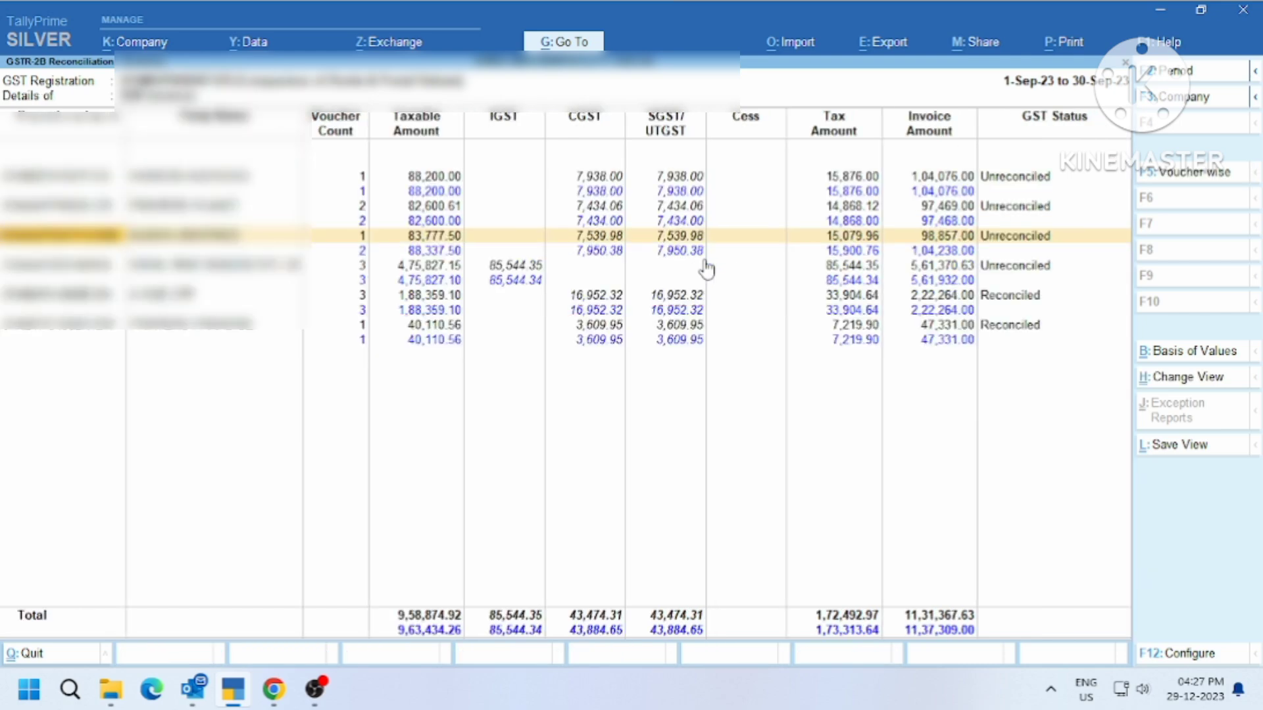
Step: Open the vouchers of the unreconciled party with 88,200.00 taxable amount in both books and portal
key("Up")
key("Up")
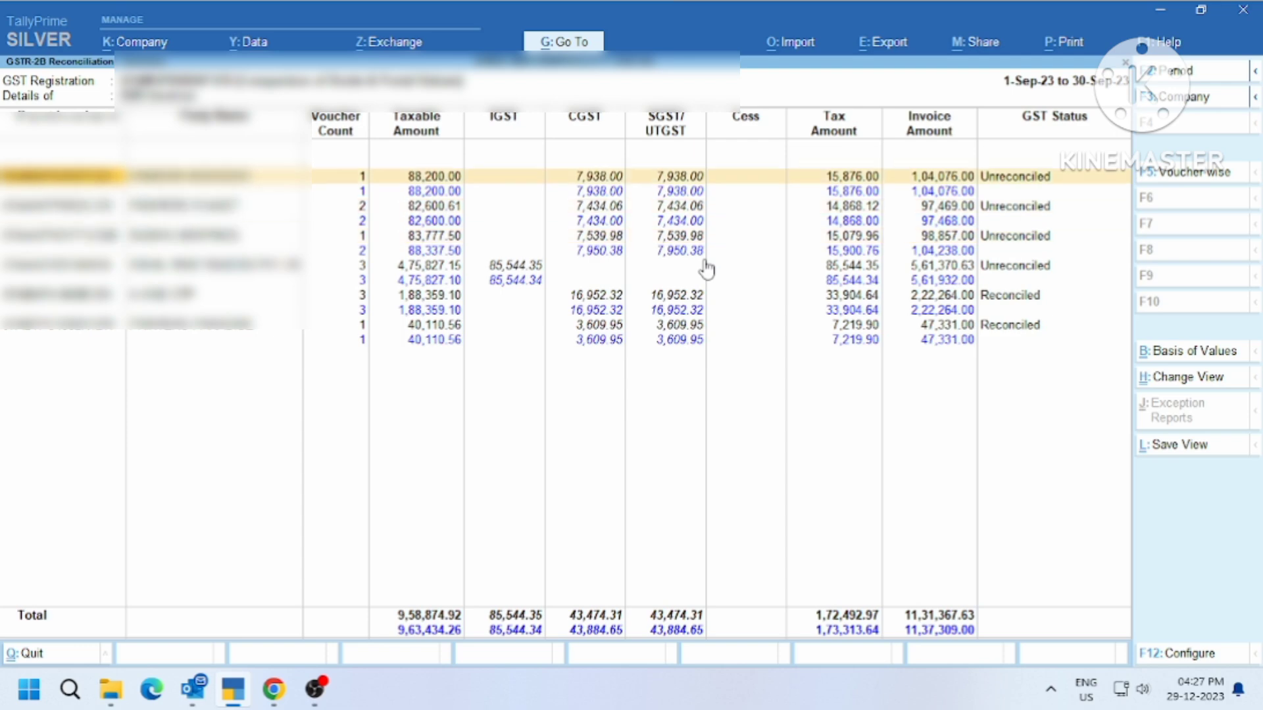
key("Down")
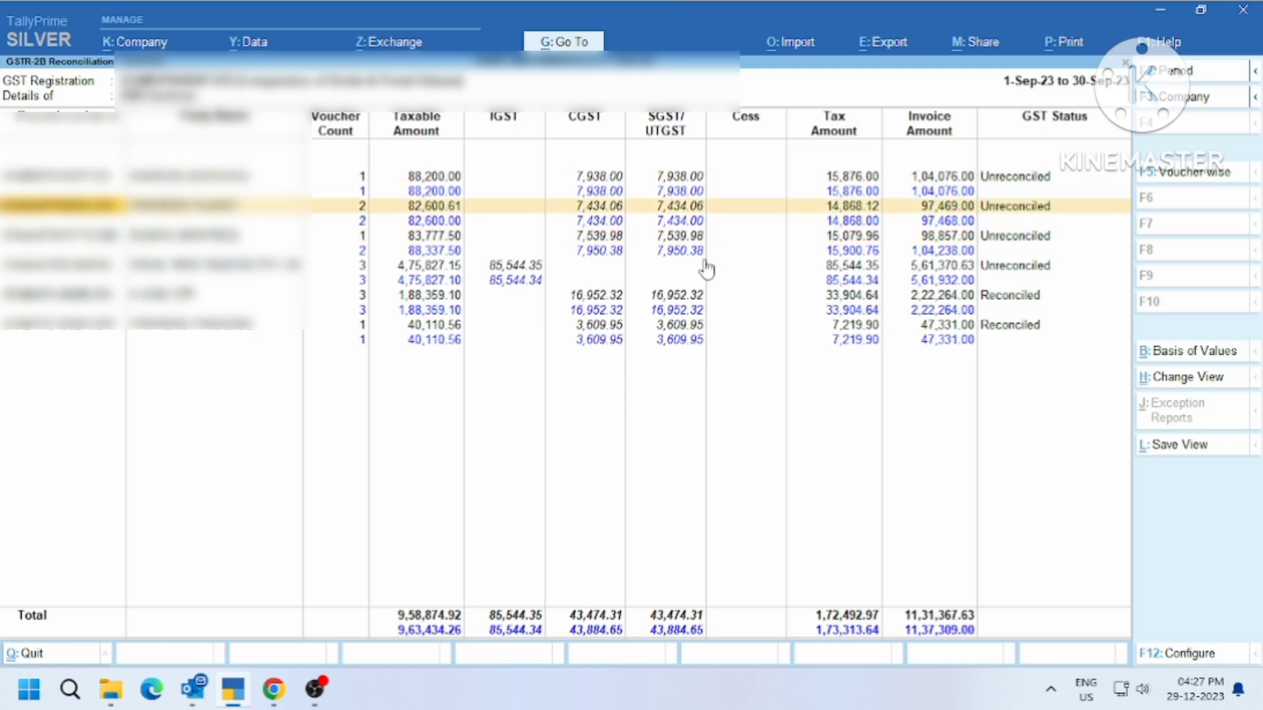
key("Up")
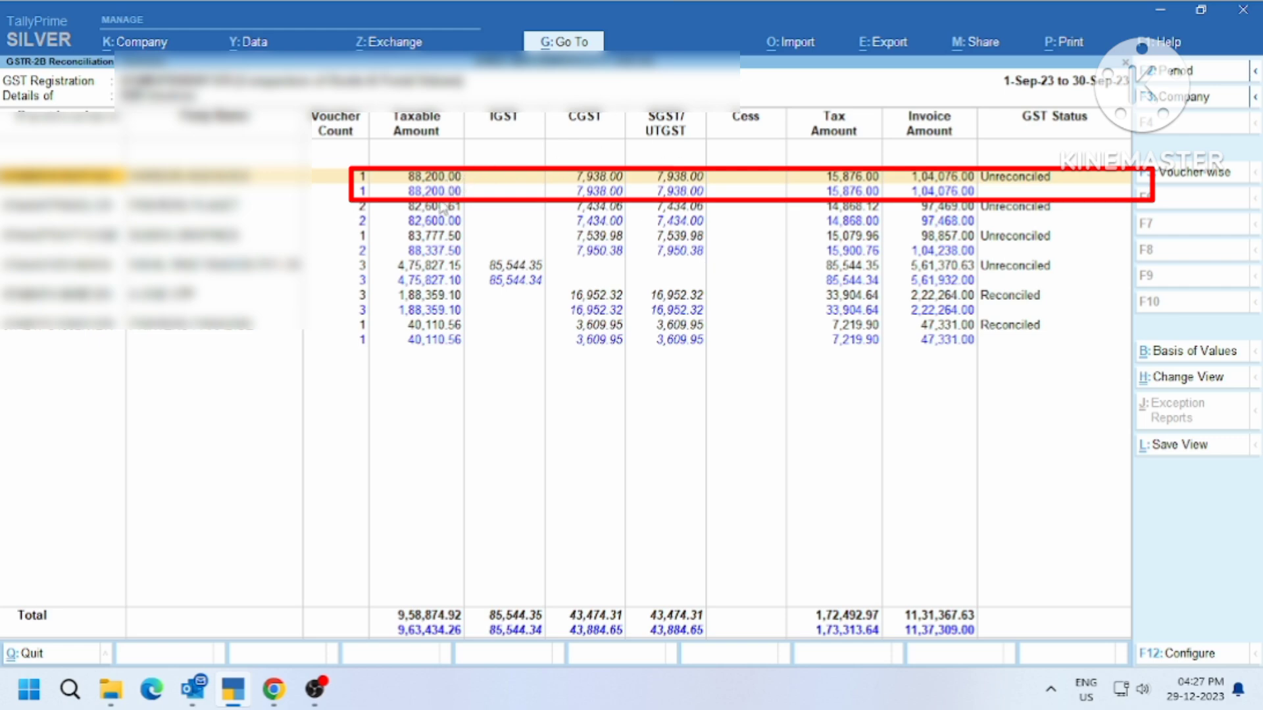
left_click(1023, 189)
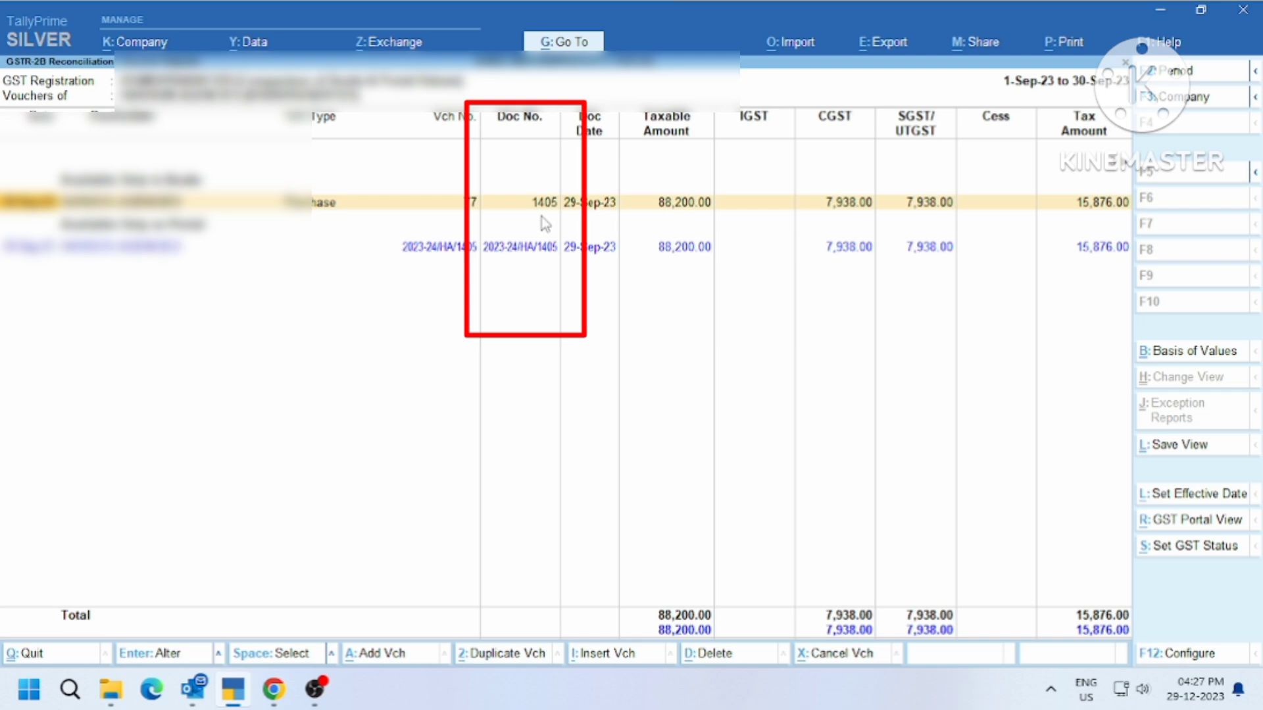
key("Return")
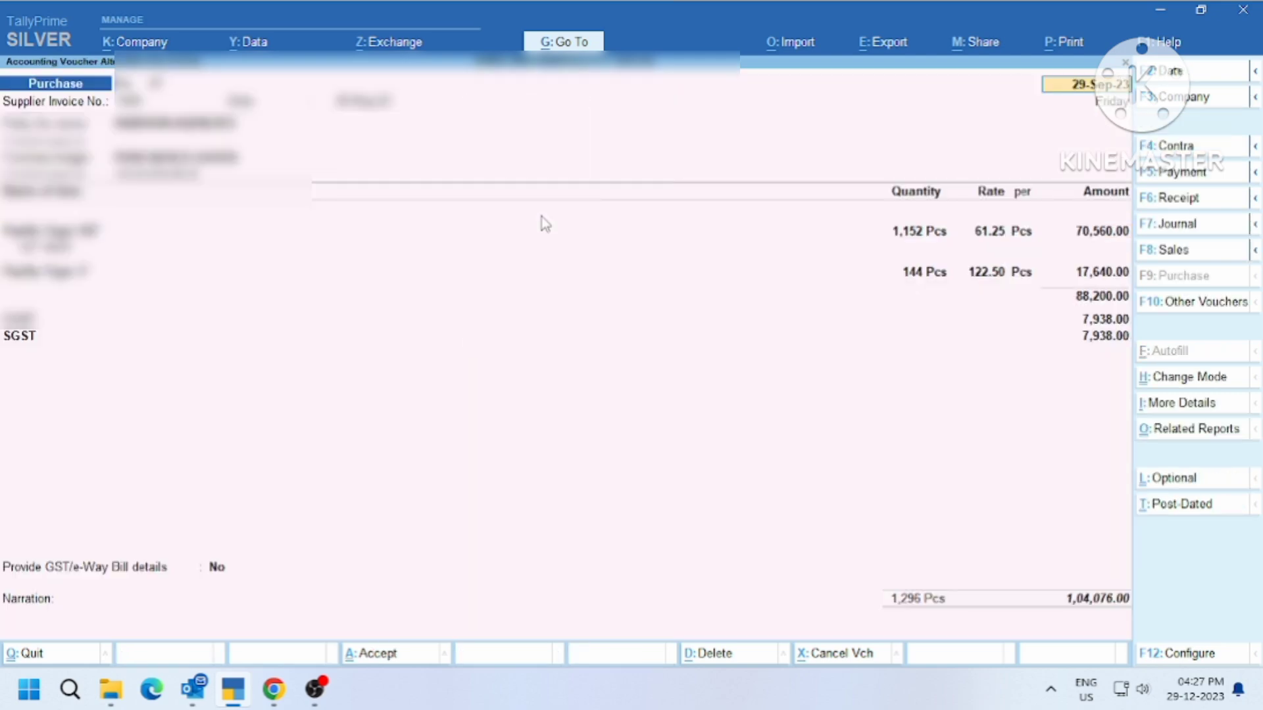
key("F1")
key("Escape")
key("Escape")
key("Escape")
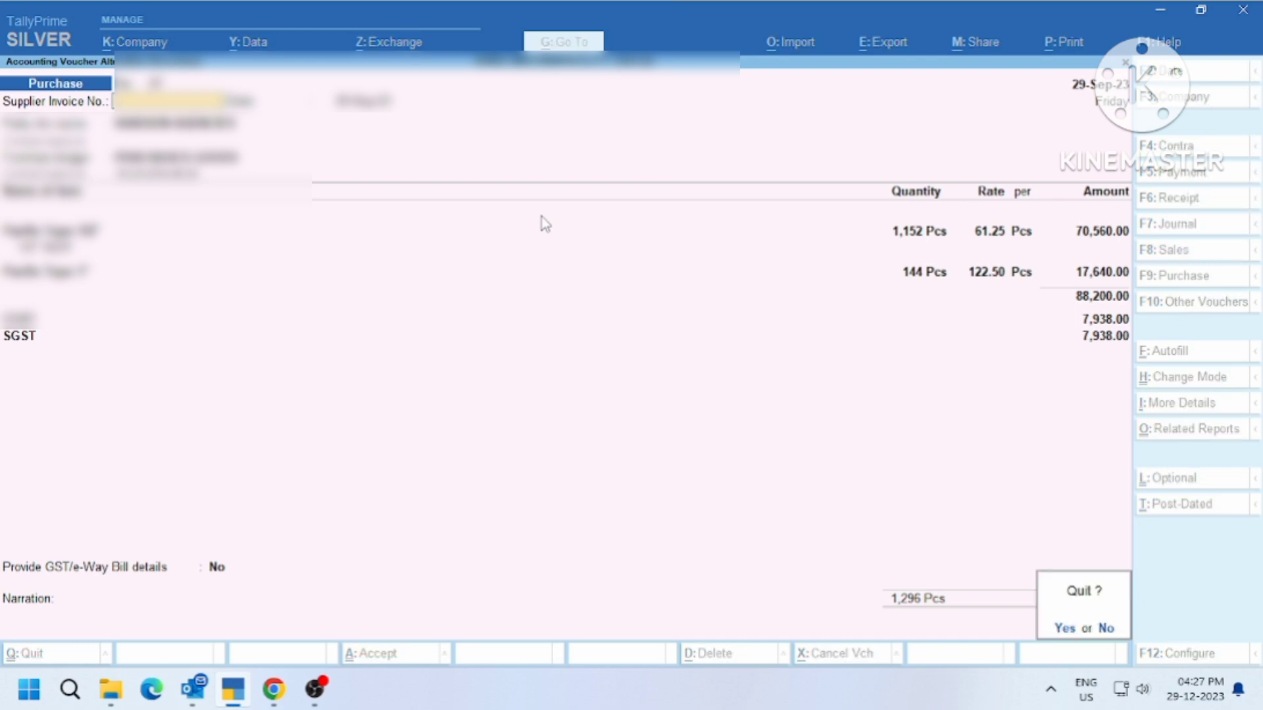
key("y")
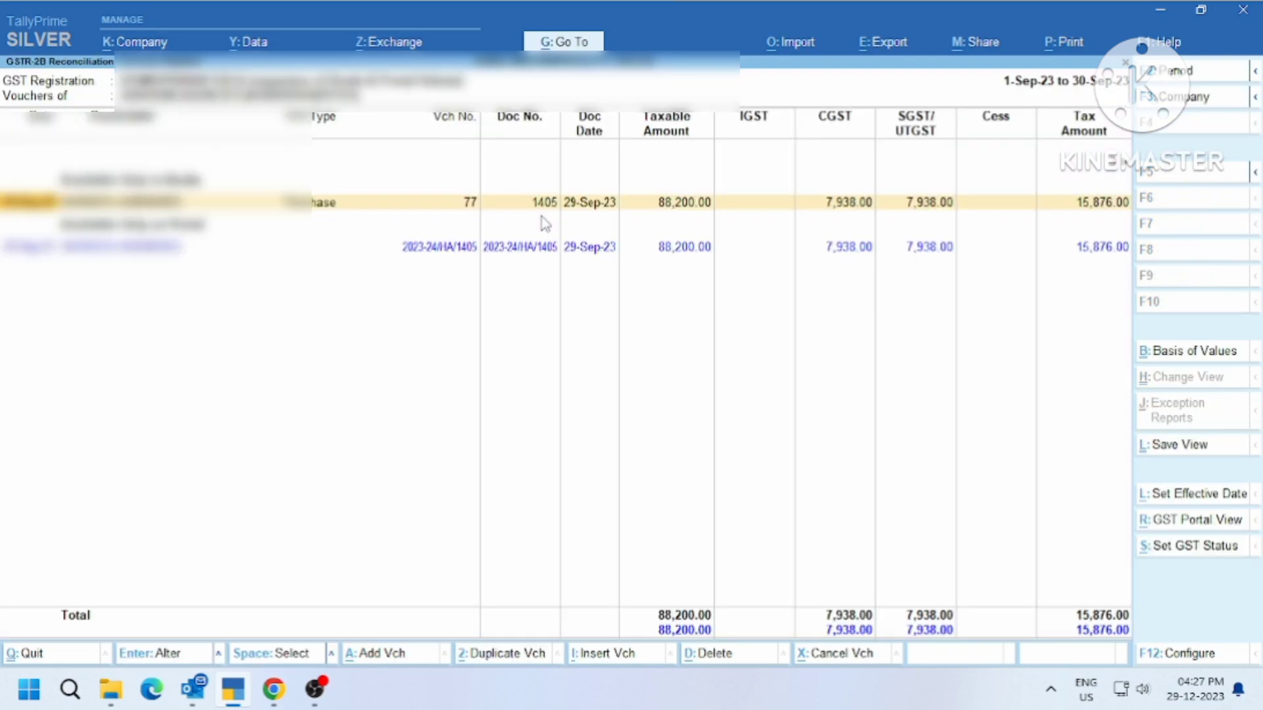
key("Return")
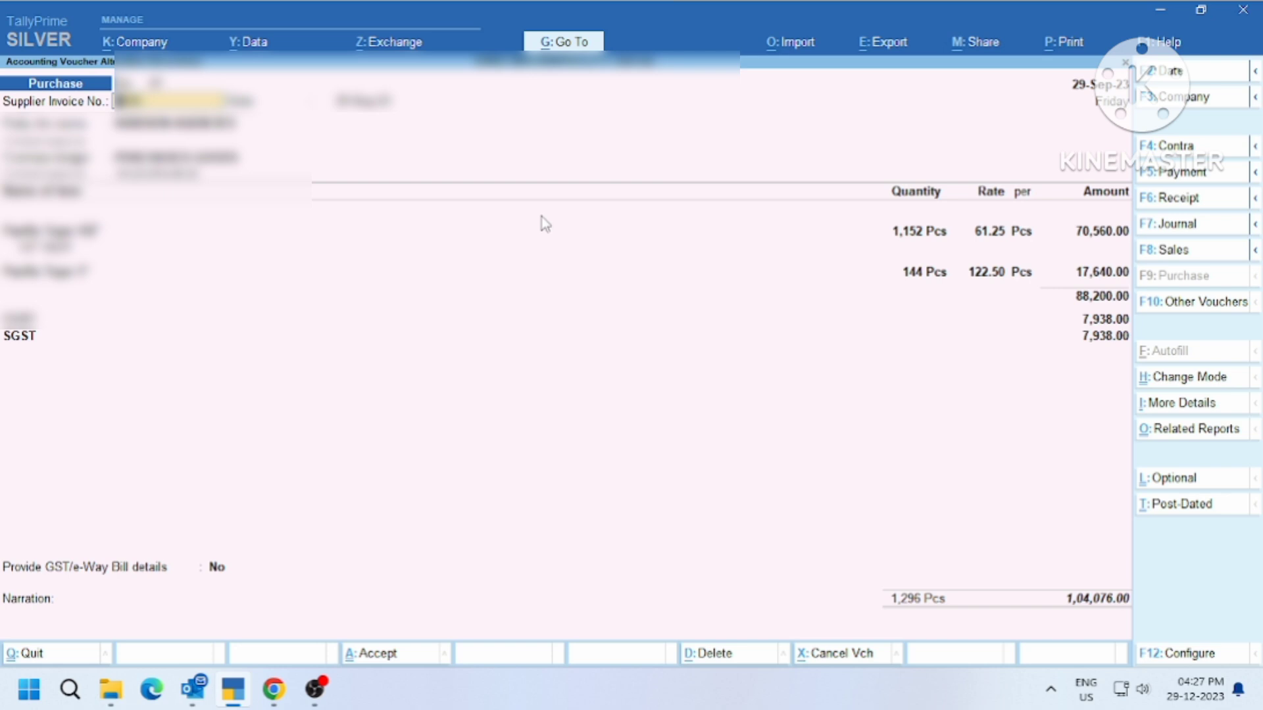
type("2022-23/1")
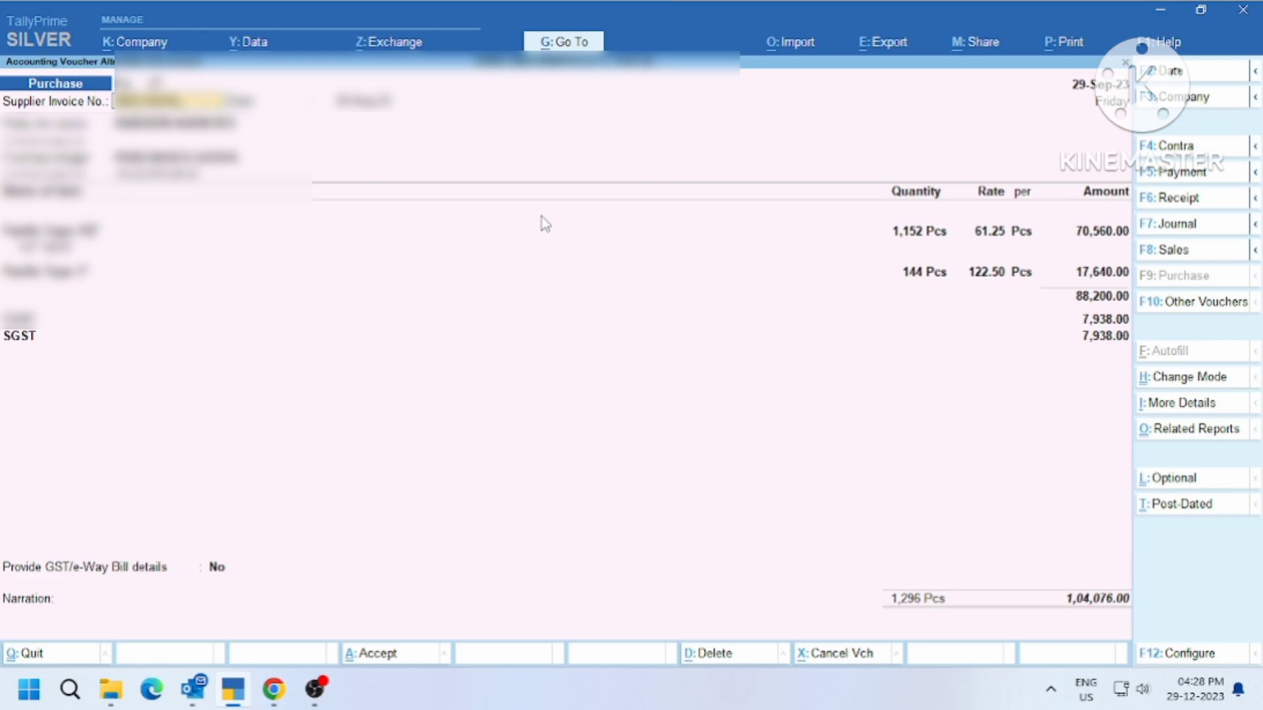
key("Escape")
key("Escape")
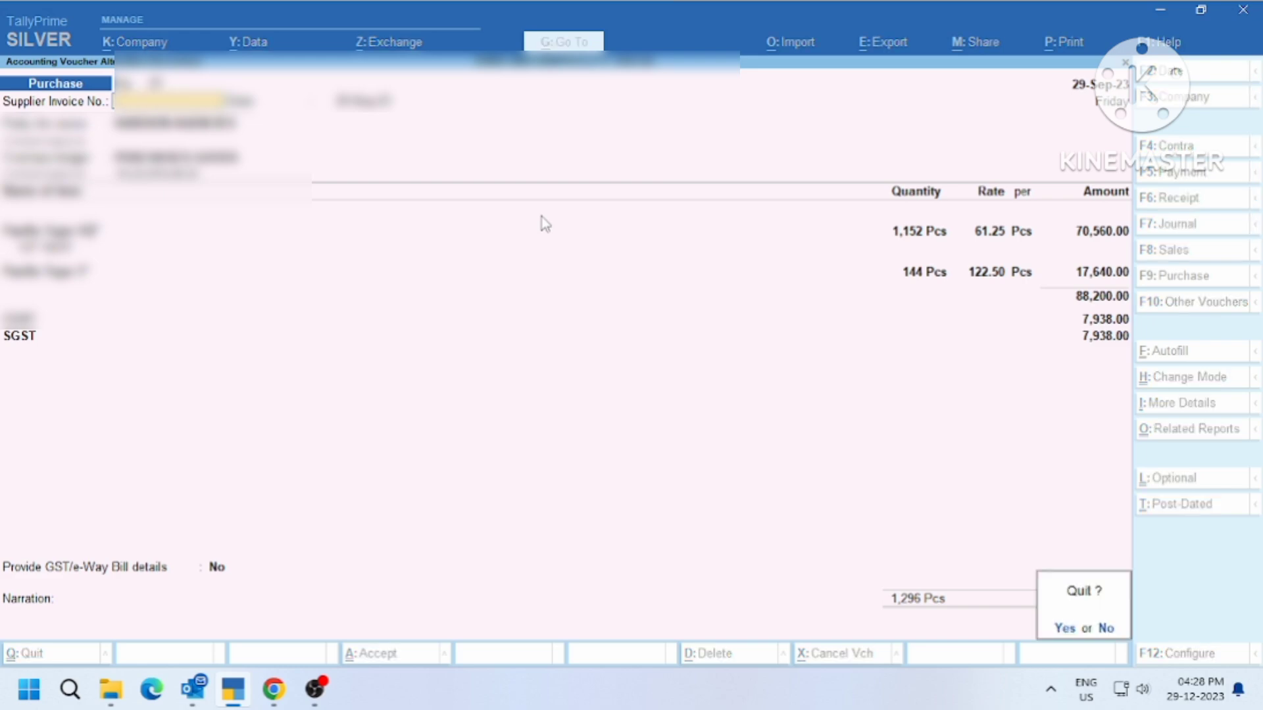
key("y")
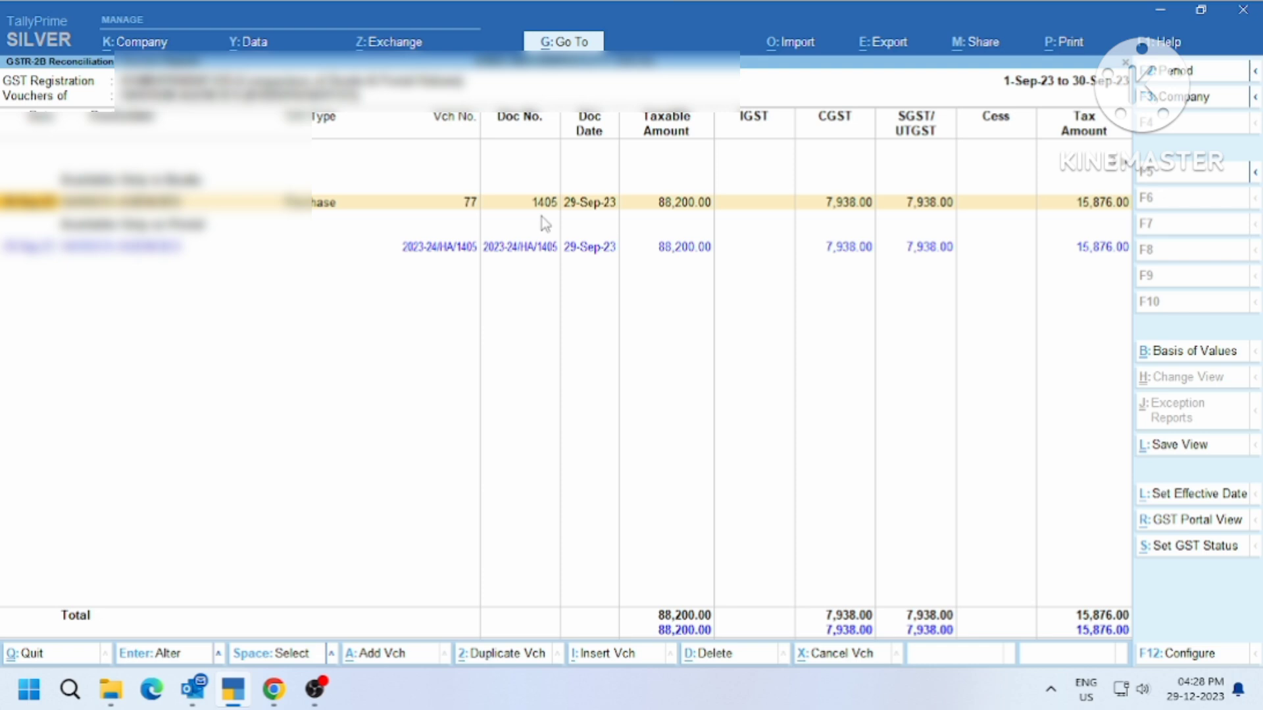
Step: Set the supplier invoice number of purchase voucher 77 to 2023-24/HA/1405 and save the voucher
key("Return")
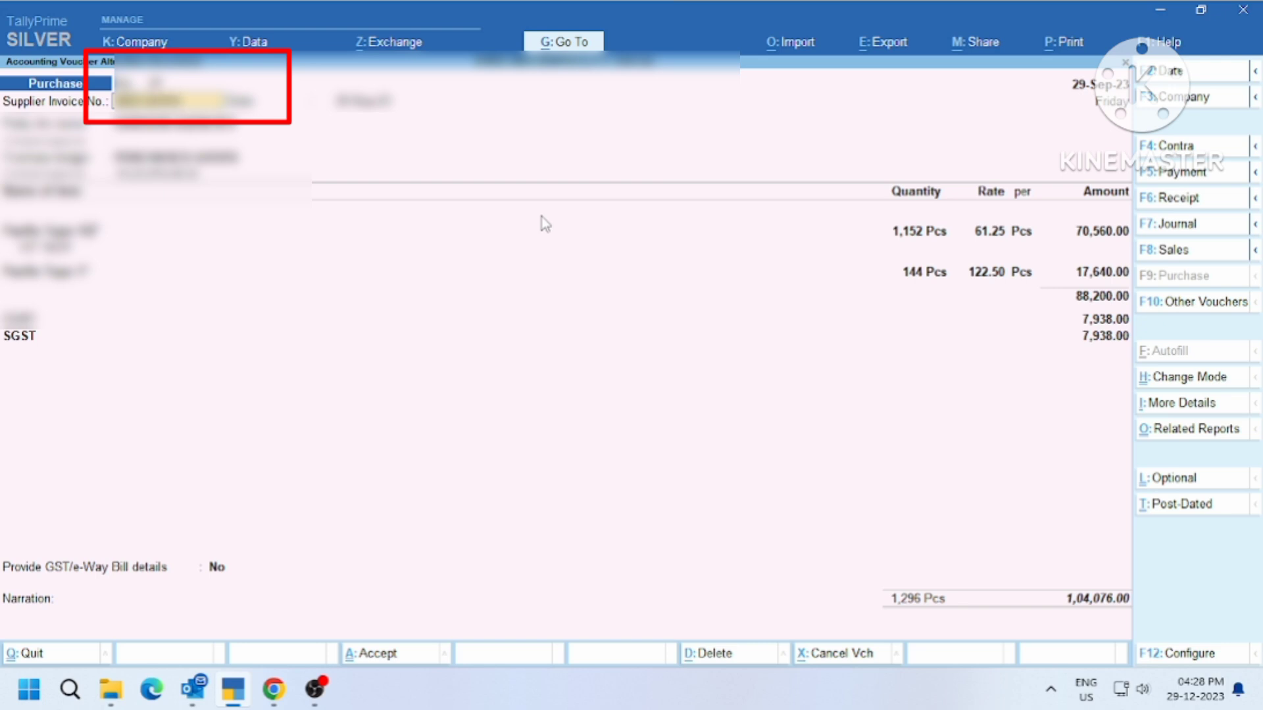
type("-24")
key("ctrl")
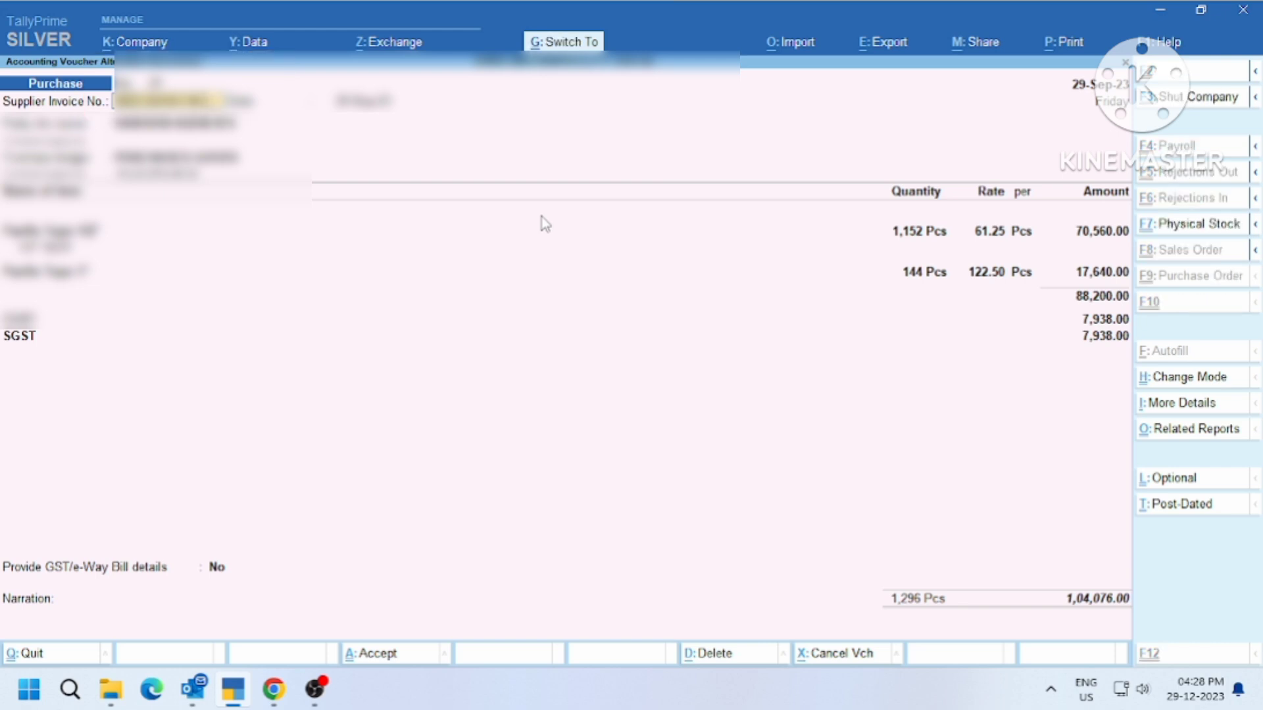
key("ctrl+a")
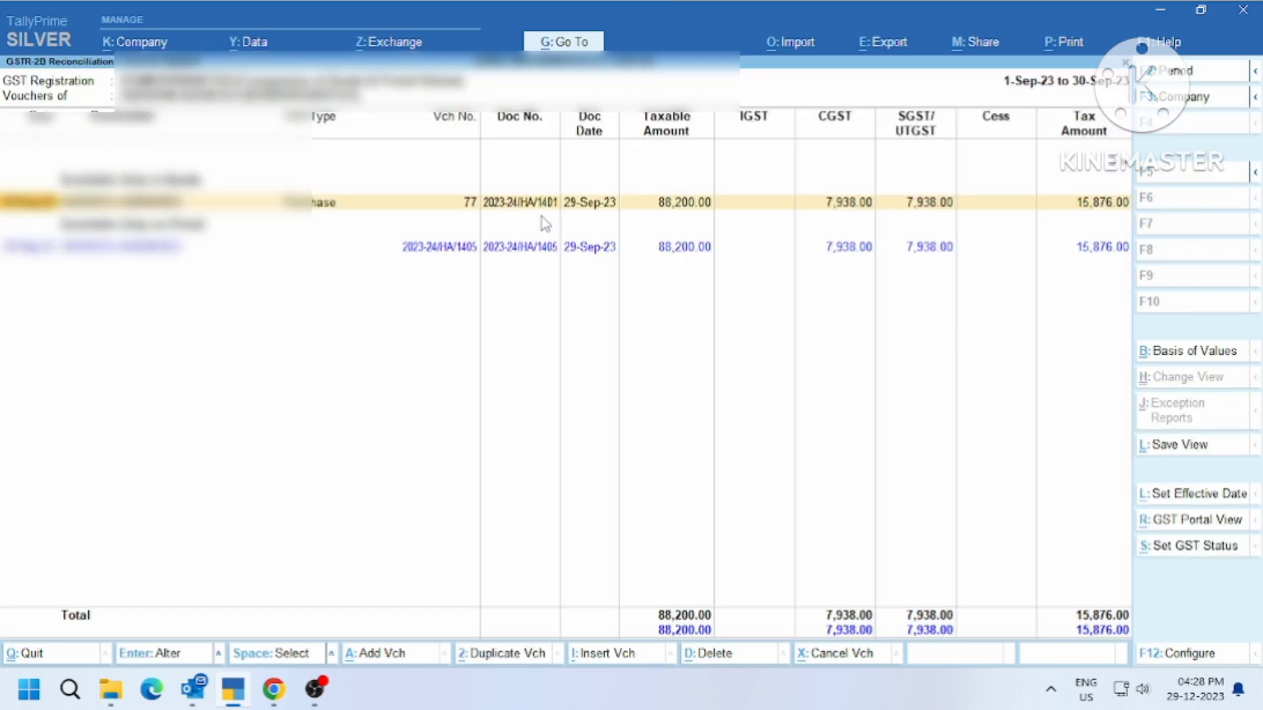
key("Return")
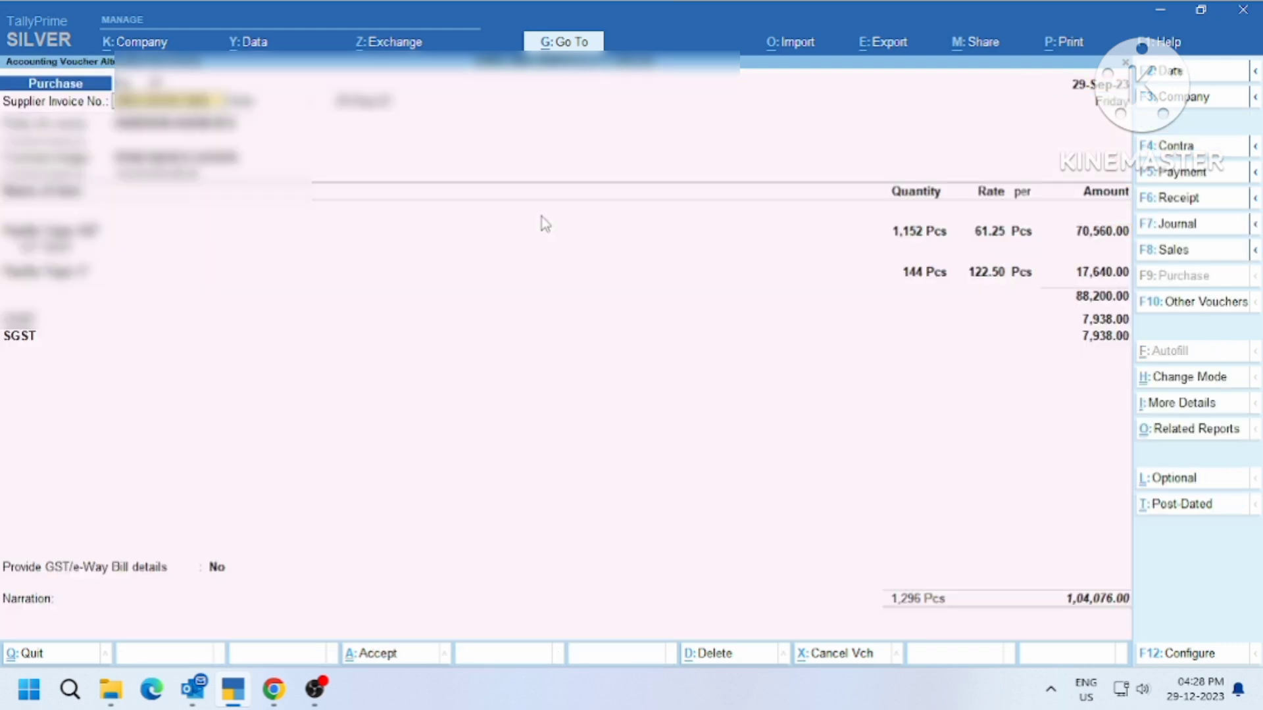
key("ctrl")
key("ctrl+a")
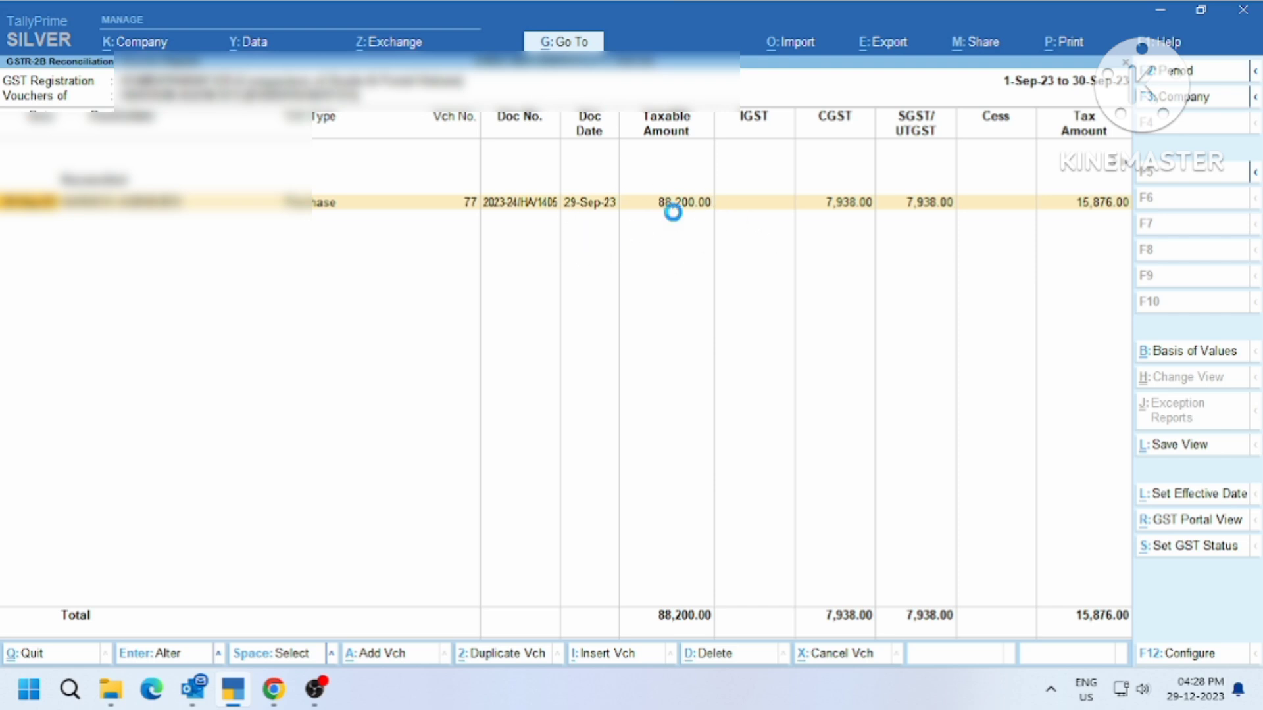
Step: Check the 88,200.00 party's status in the party list, then open the vouchers of the party with 82,600.61 taxable amount
key("Escape")
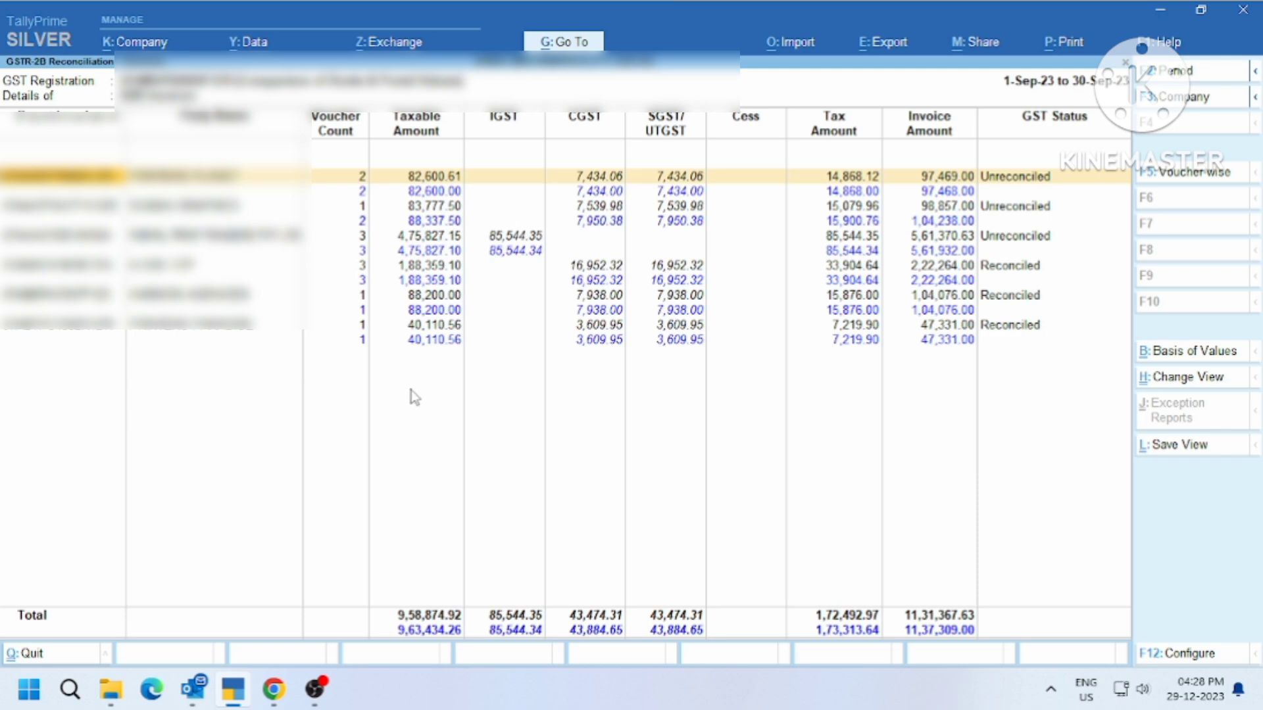
left_click(434, 308)
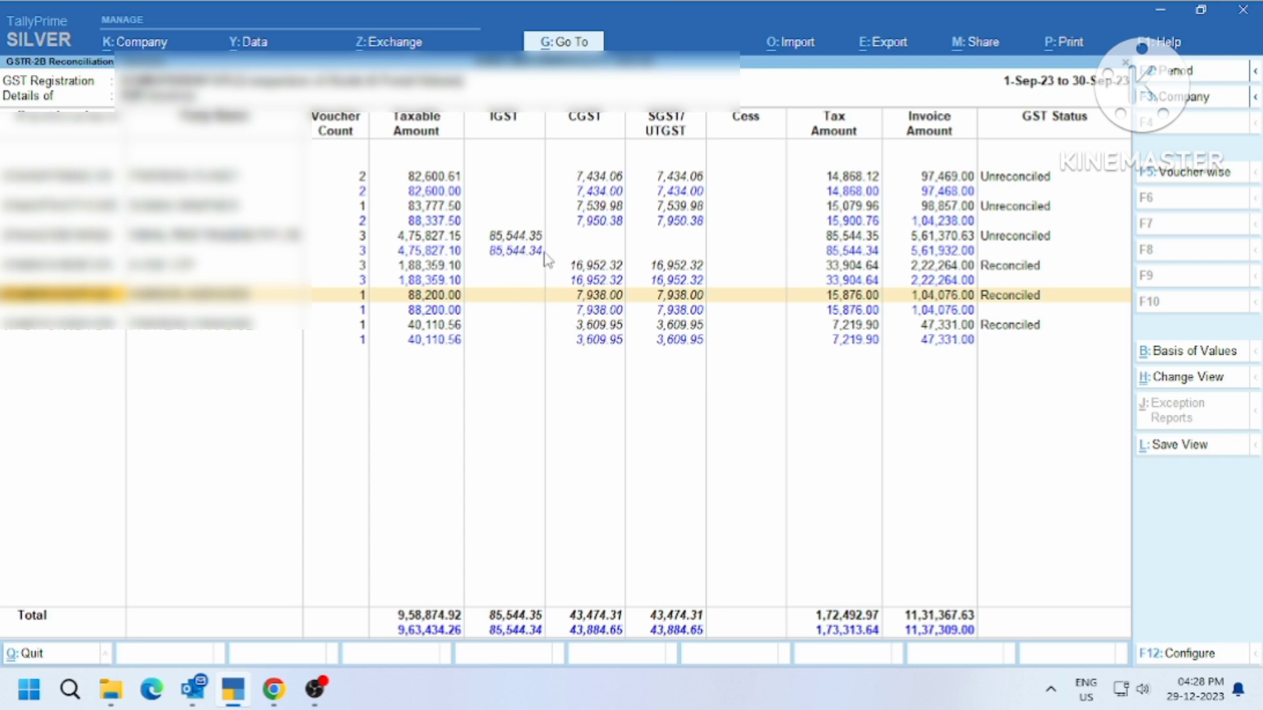
key("Up")
key("Up")
key("Up")
key("Up")
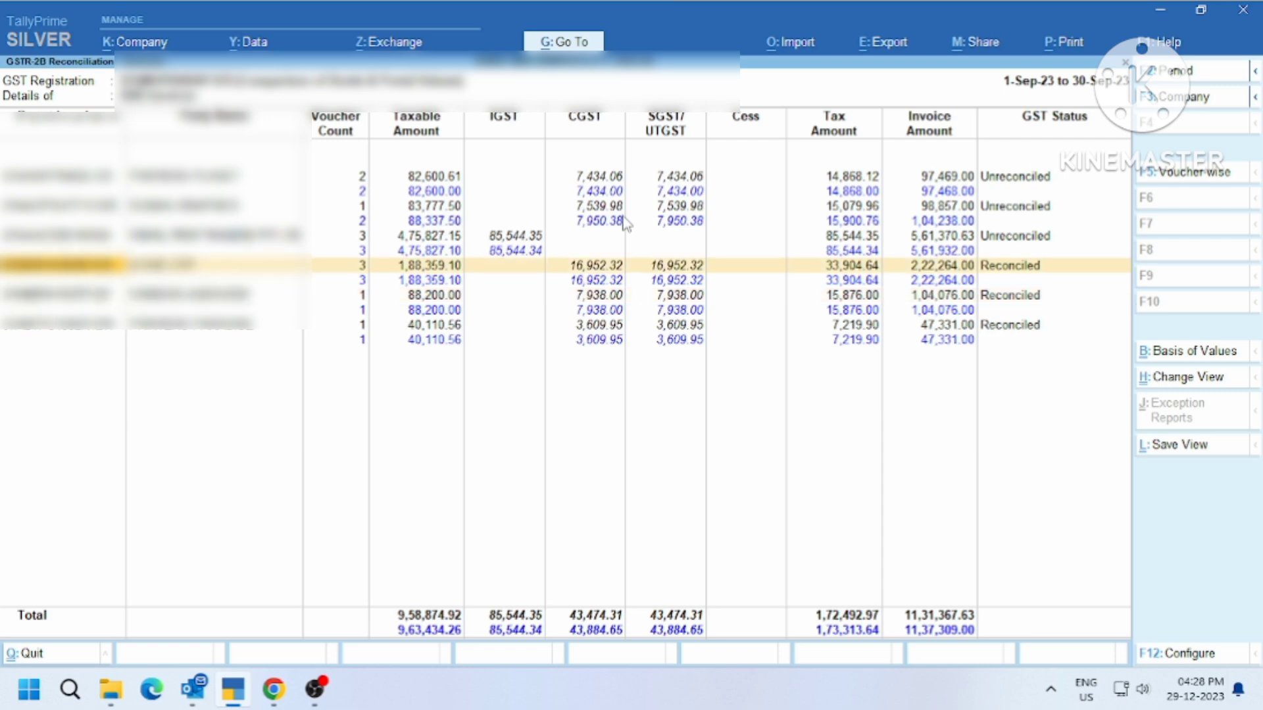
key("Return")
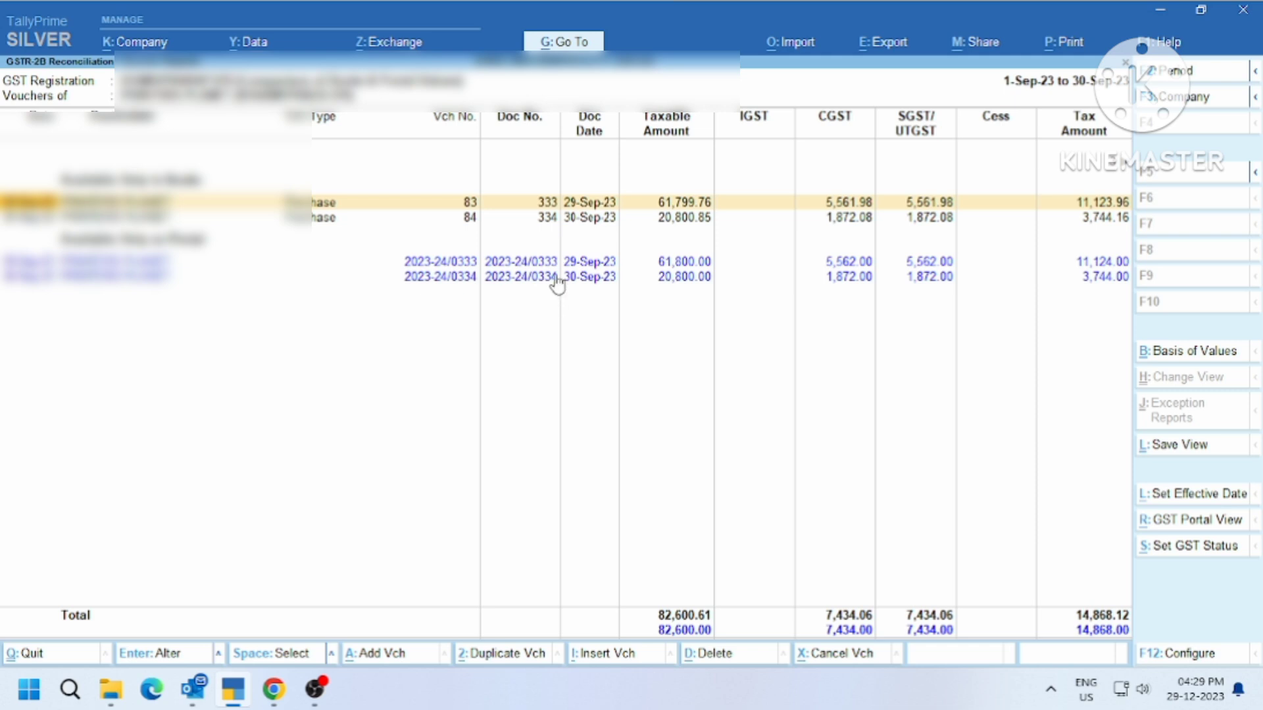
Step: Set the supplier invoice number of purchase voucher 83 to 2023-24/333 and save the voucher
key("Return")
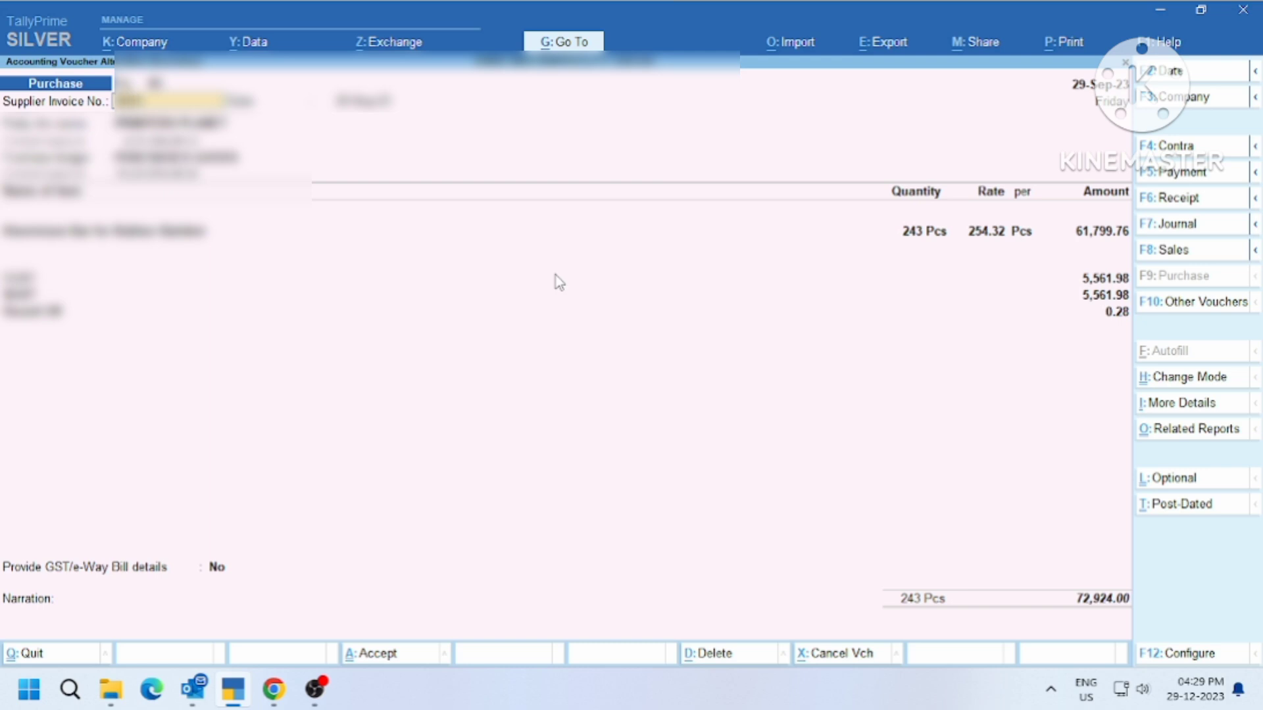
type("-24")
key("ctrl")
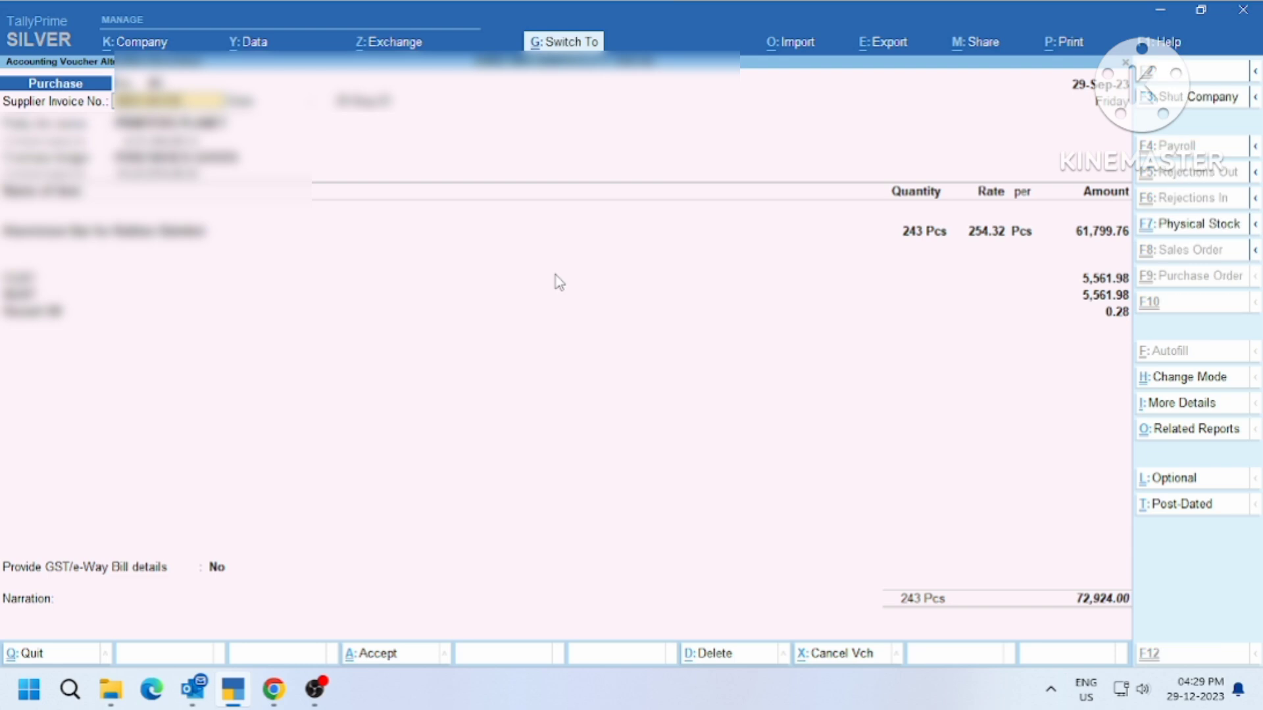
key("ctrl+a")
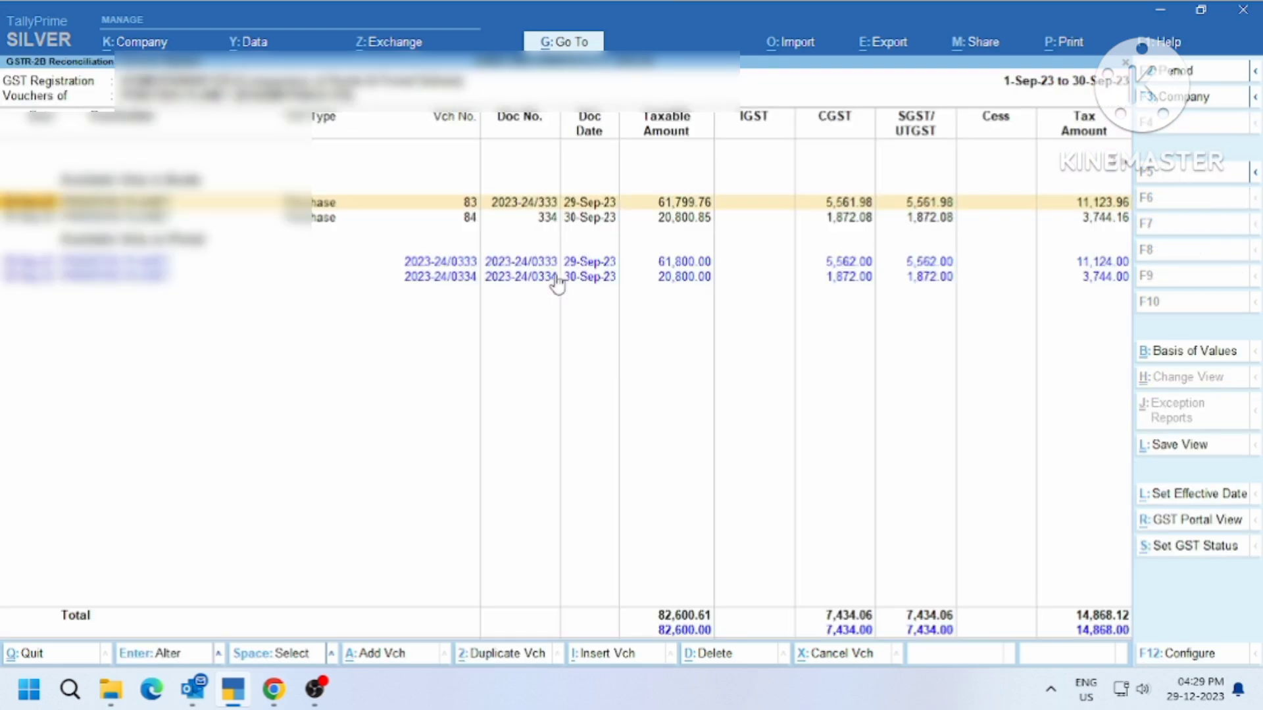
Step: Set the supplier invoice number of purchase voucher 84 to 2023-24/334, save it and return to the party list
key("Down")
key("Return")
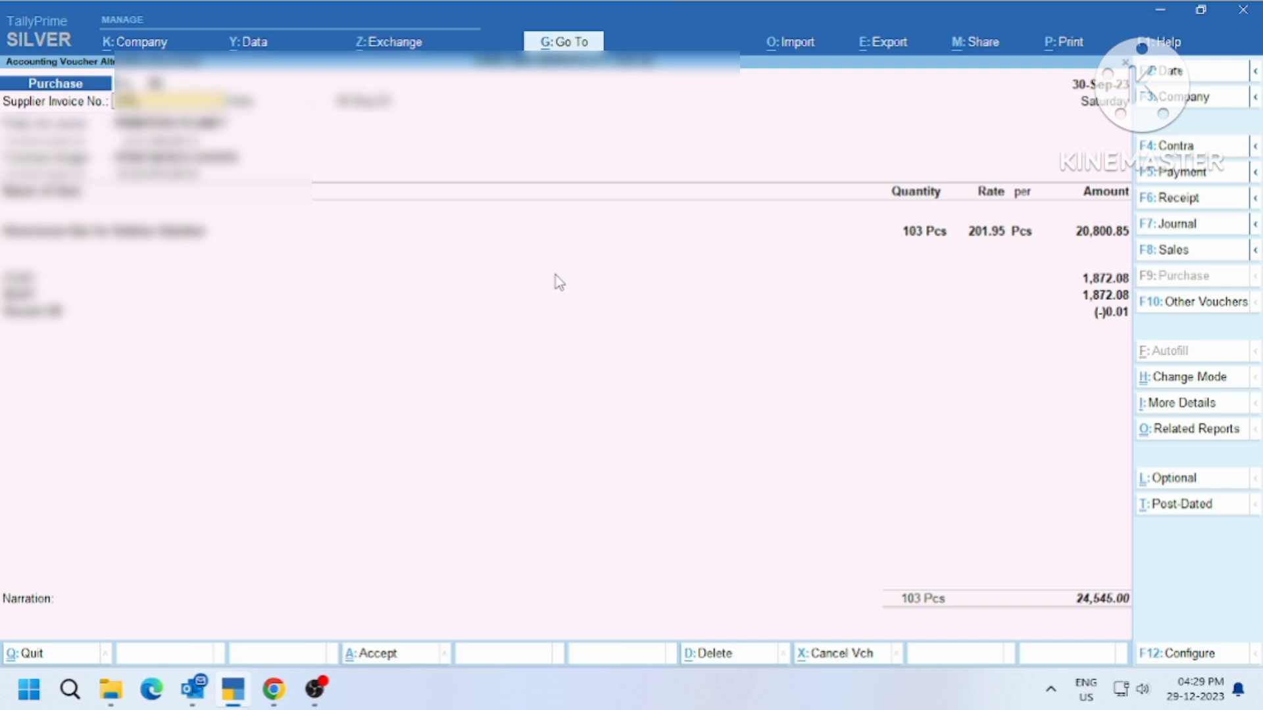
type("-24/123")
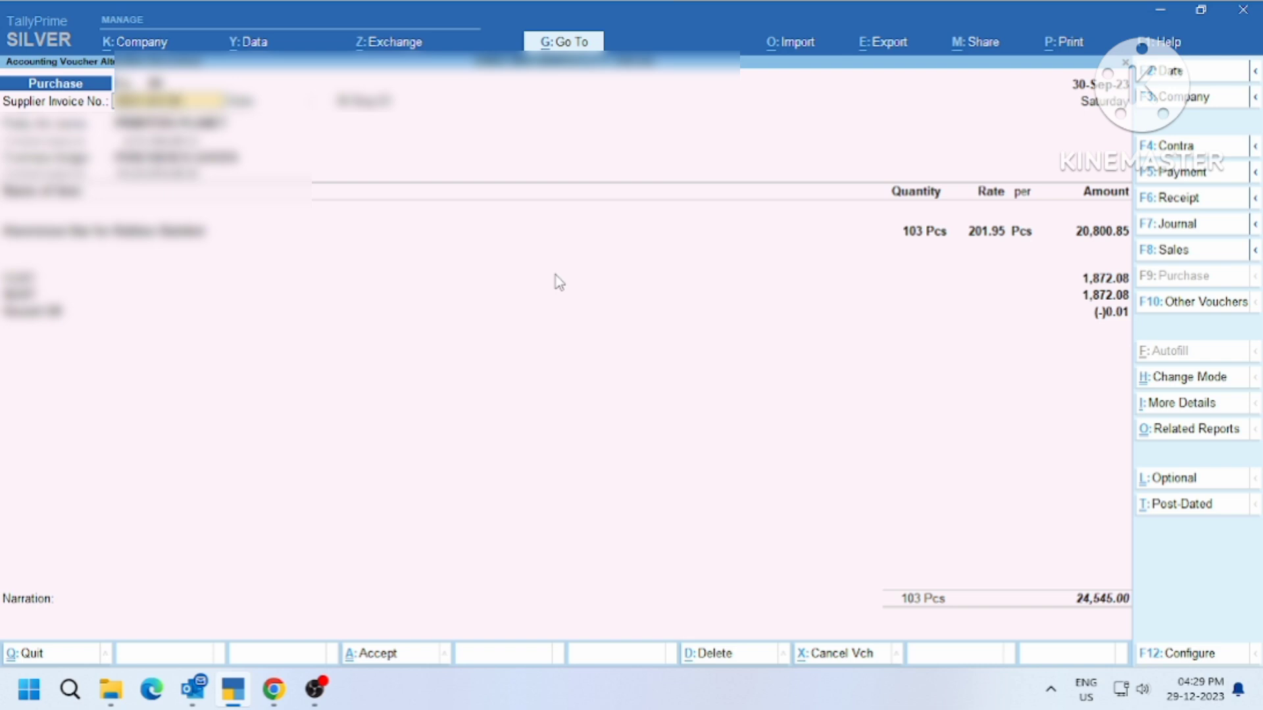
key("ctrl")
key("ctrl+a")
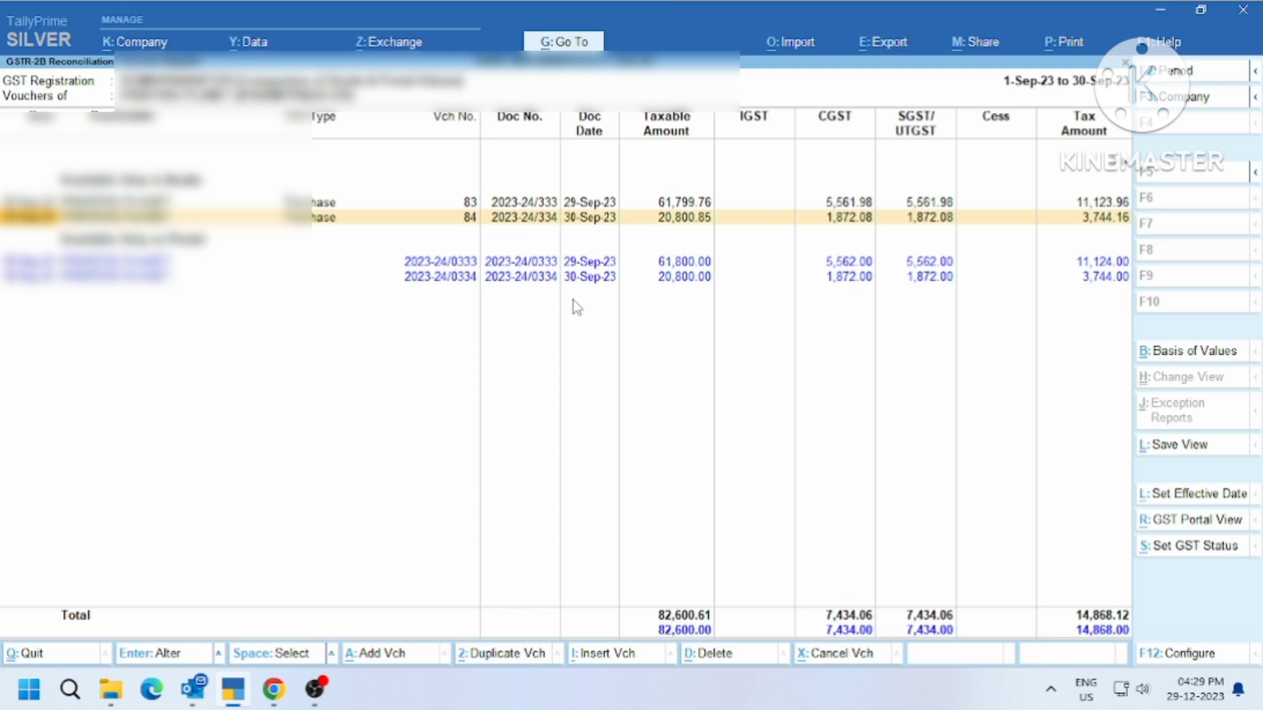
key("Down")
key("Up")
key("Escape")
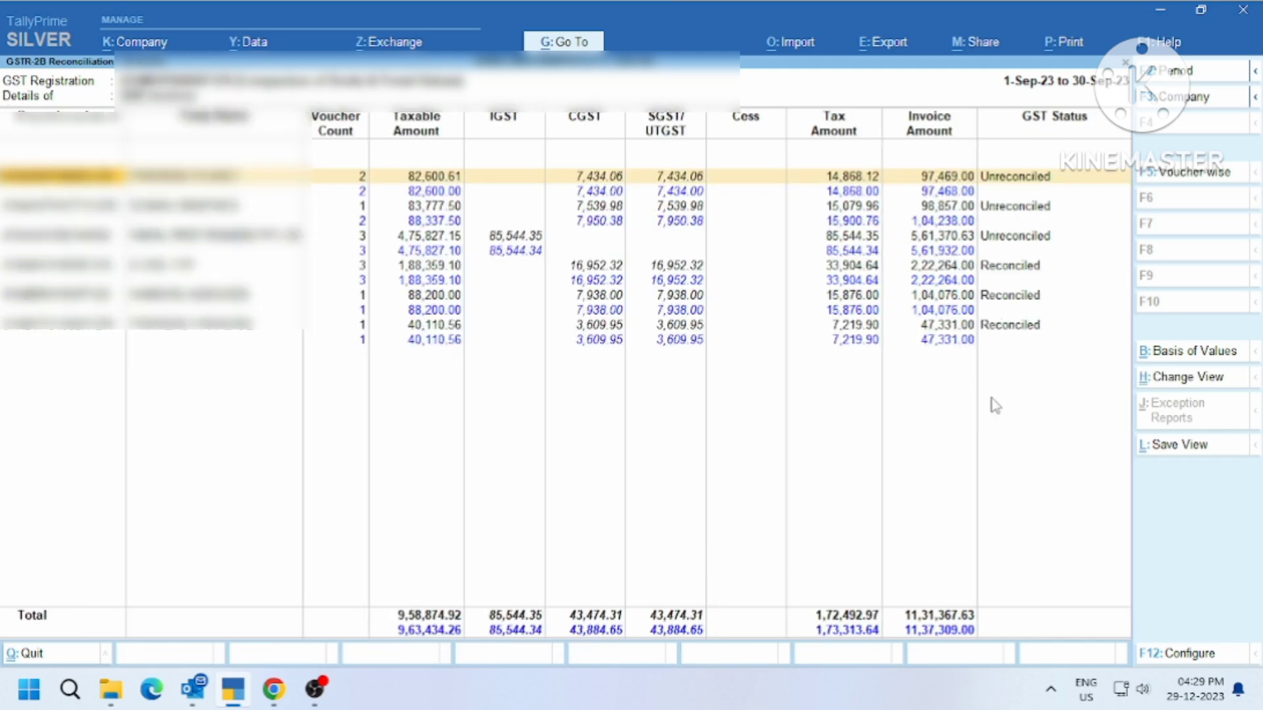
Step: Return to the reconciliation summary and check the party-wise details of Inward Supplies Liable for Reverse Charge
key("Escape")
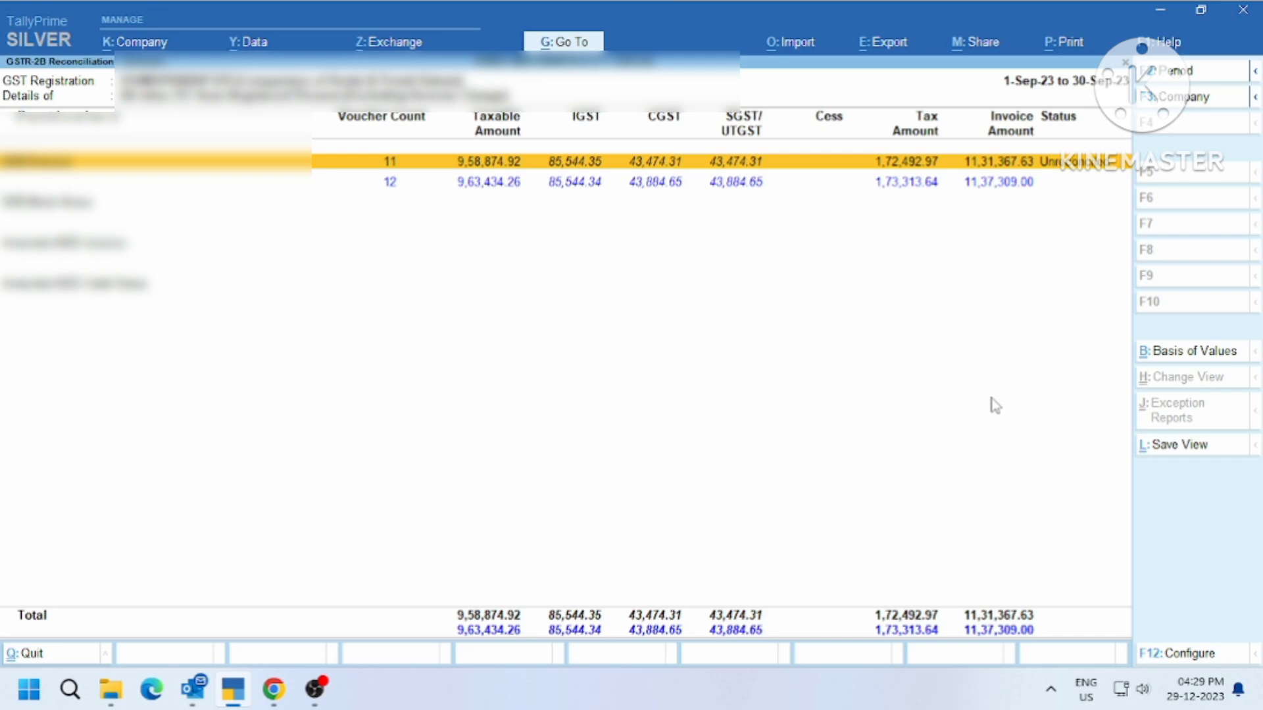
key("Escape")
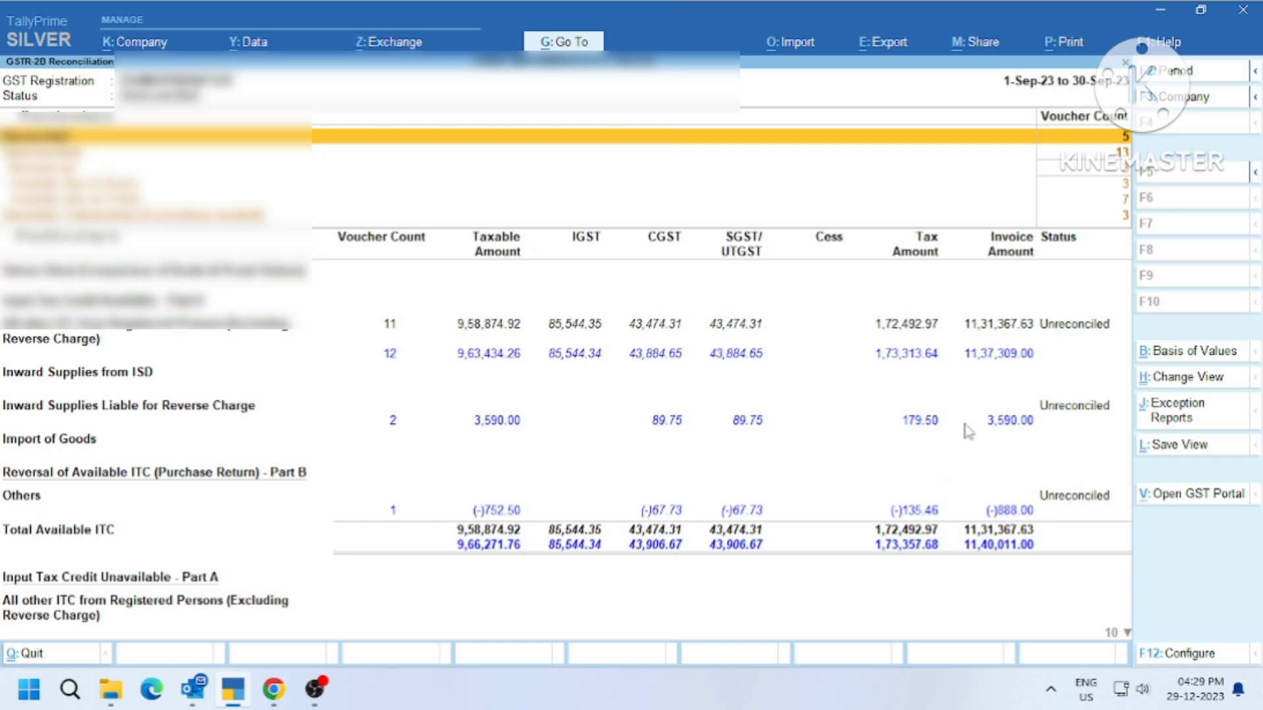
left_click(428, 421)
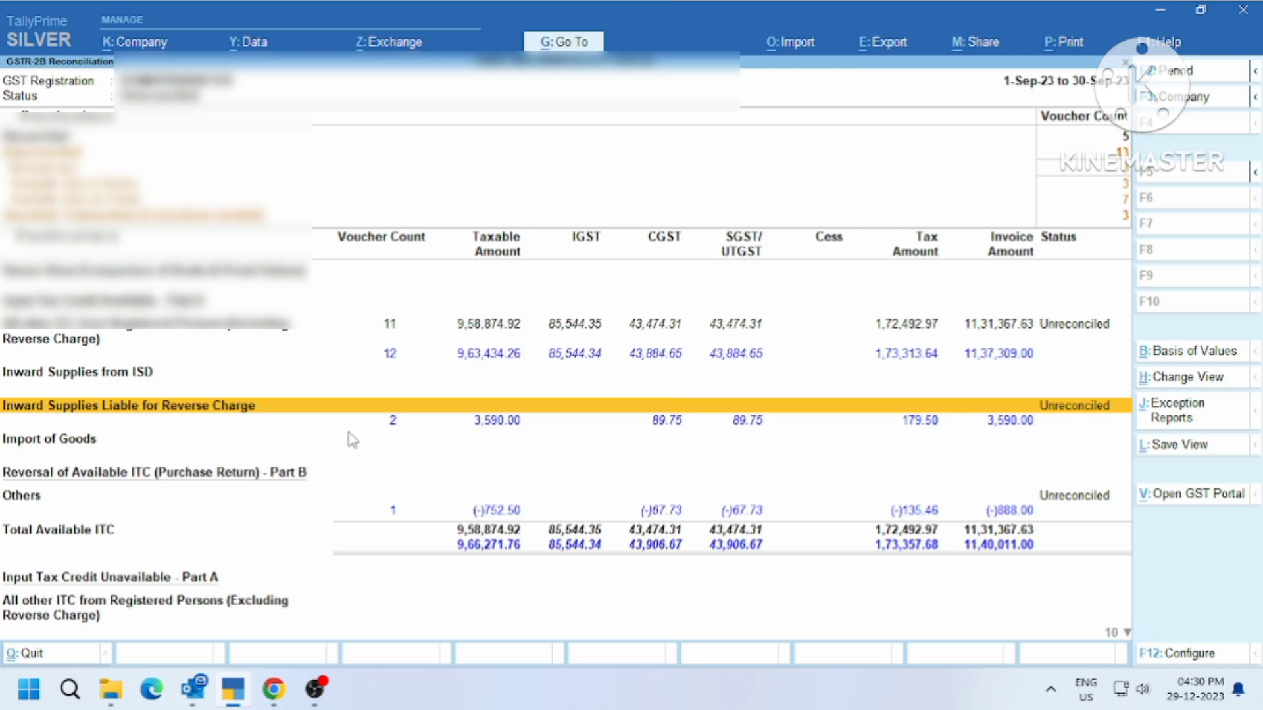
key("Return")
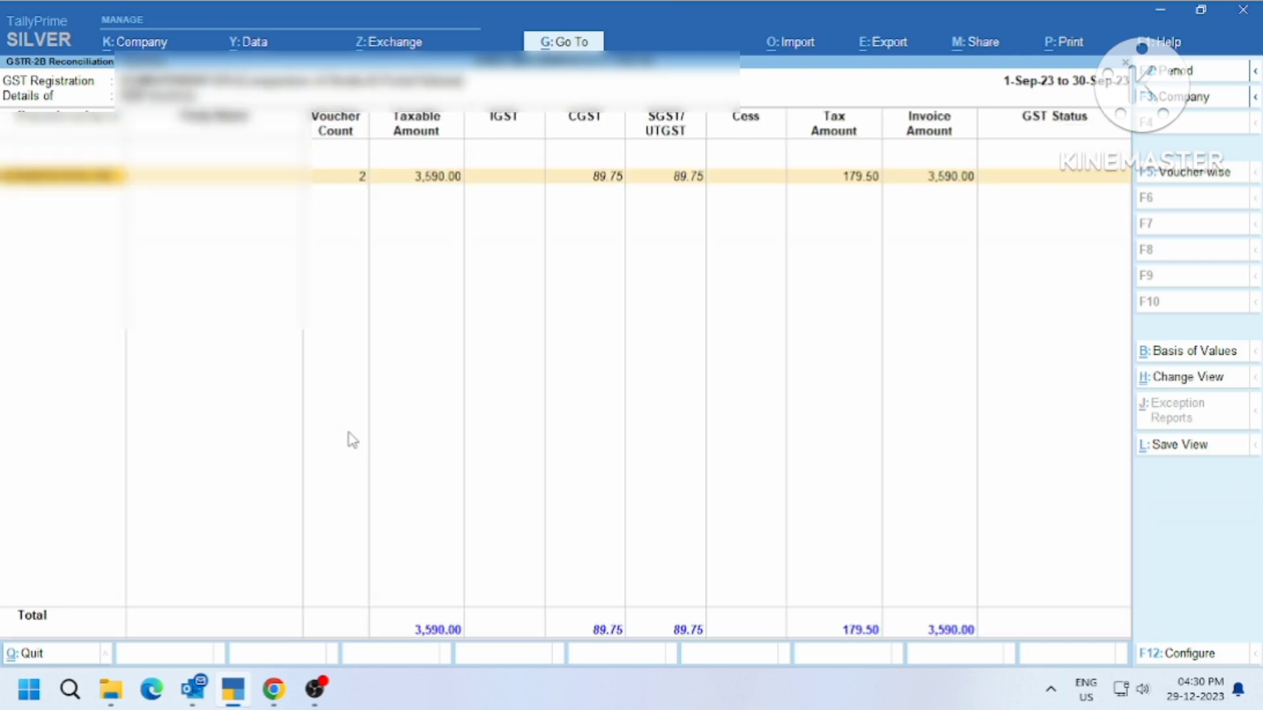
key("Return")
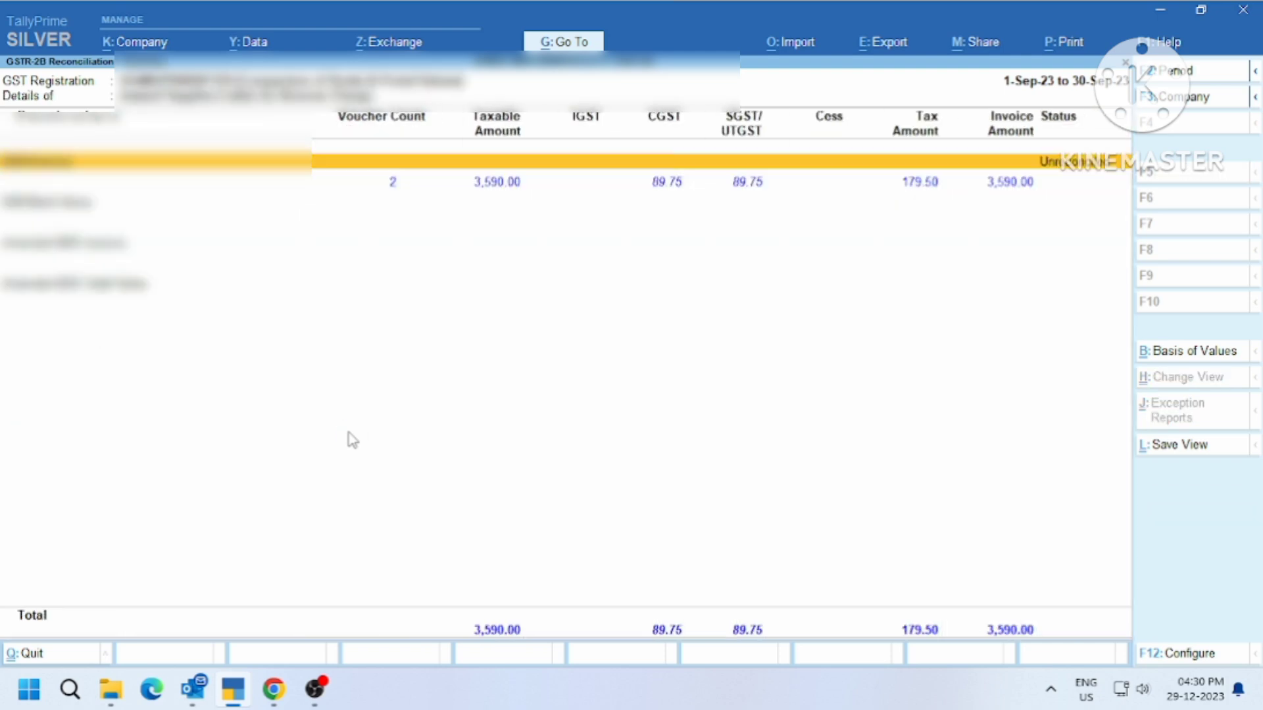
key("Escape")
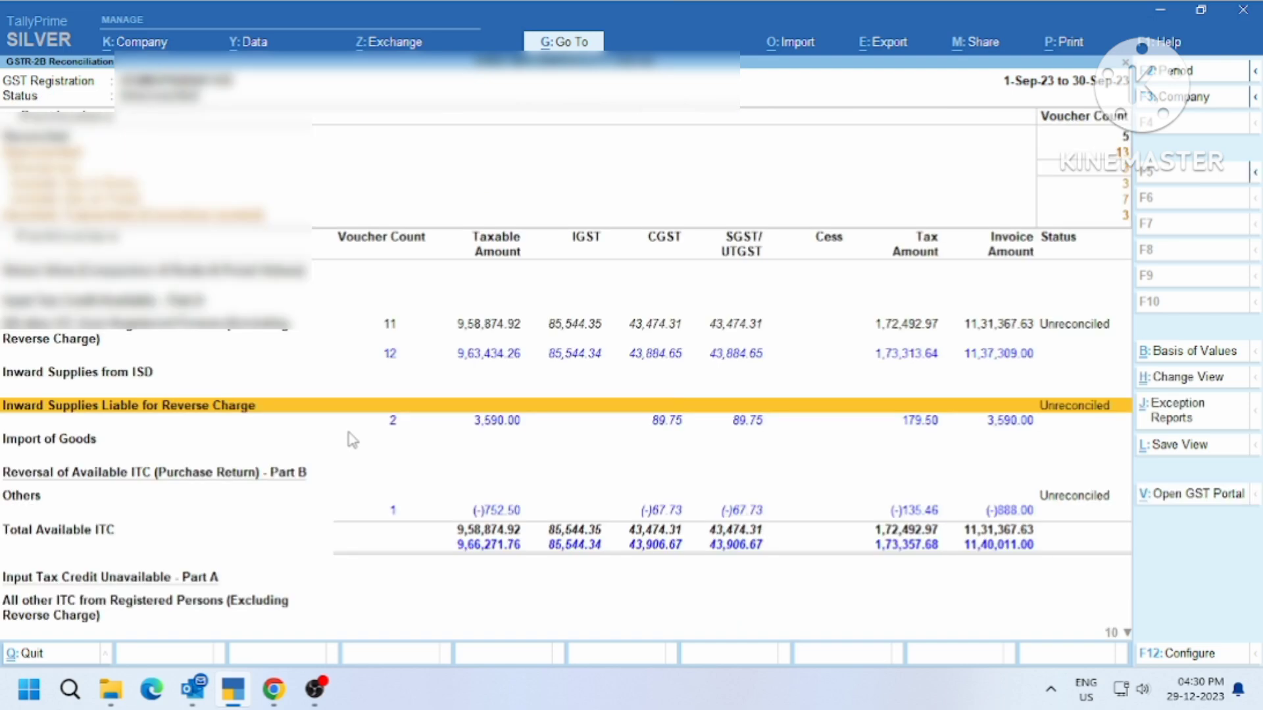
Step: Open the vouchers with incomplete or mismatched information under Uncertain Transactions (Corrections needed)
key("Up")
key("Up")
key("Up")
key("Up")
key("Down")
key("Return")
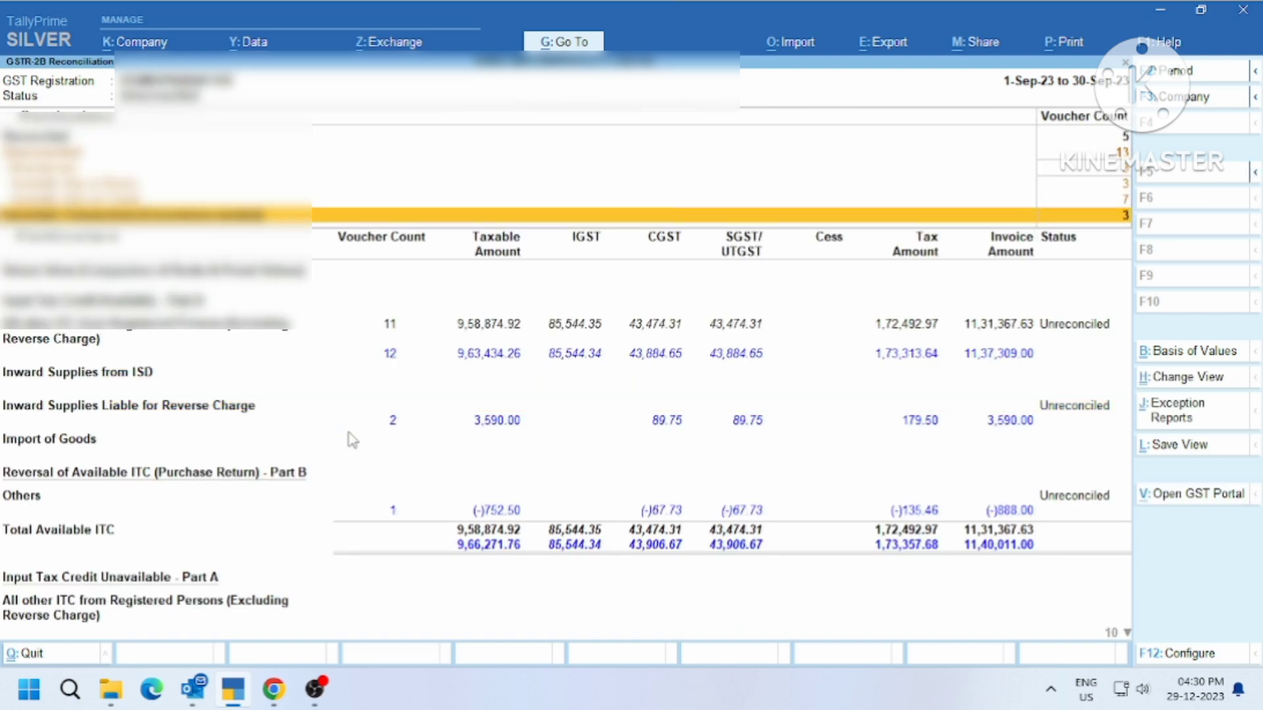
key("Return")
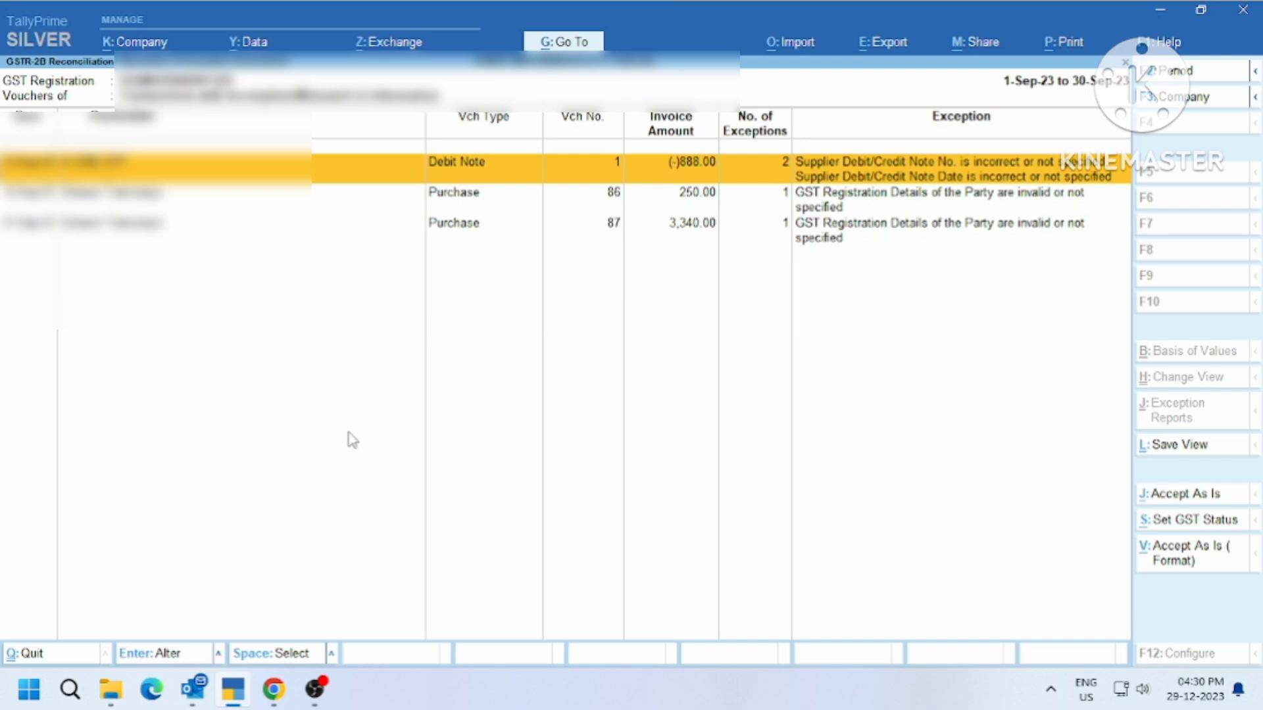
Step: Review the exceptions listed for the debit note and purchase vouchers 86 and 87, then return to the reconciliation summary
key("Down")
key("Down")
key("Up")
key("Down")
key("Up")
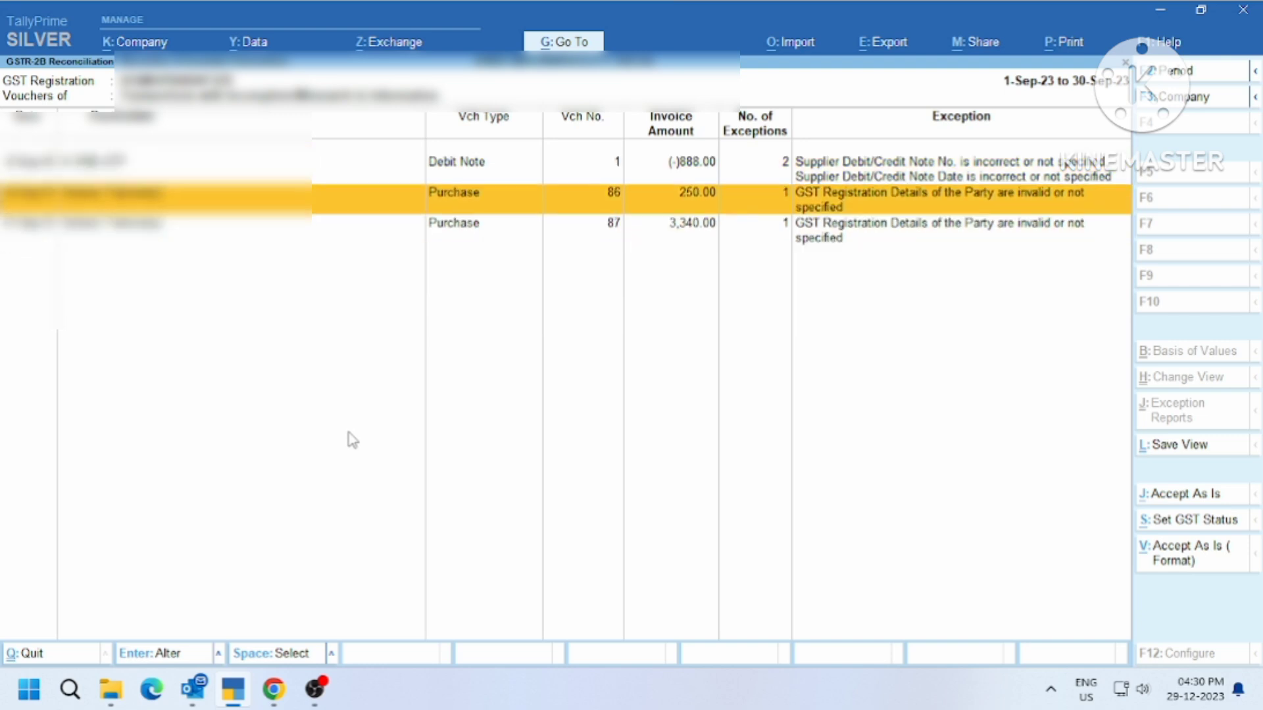
key("Escape")
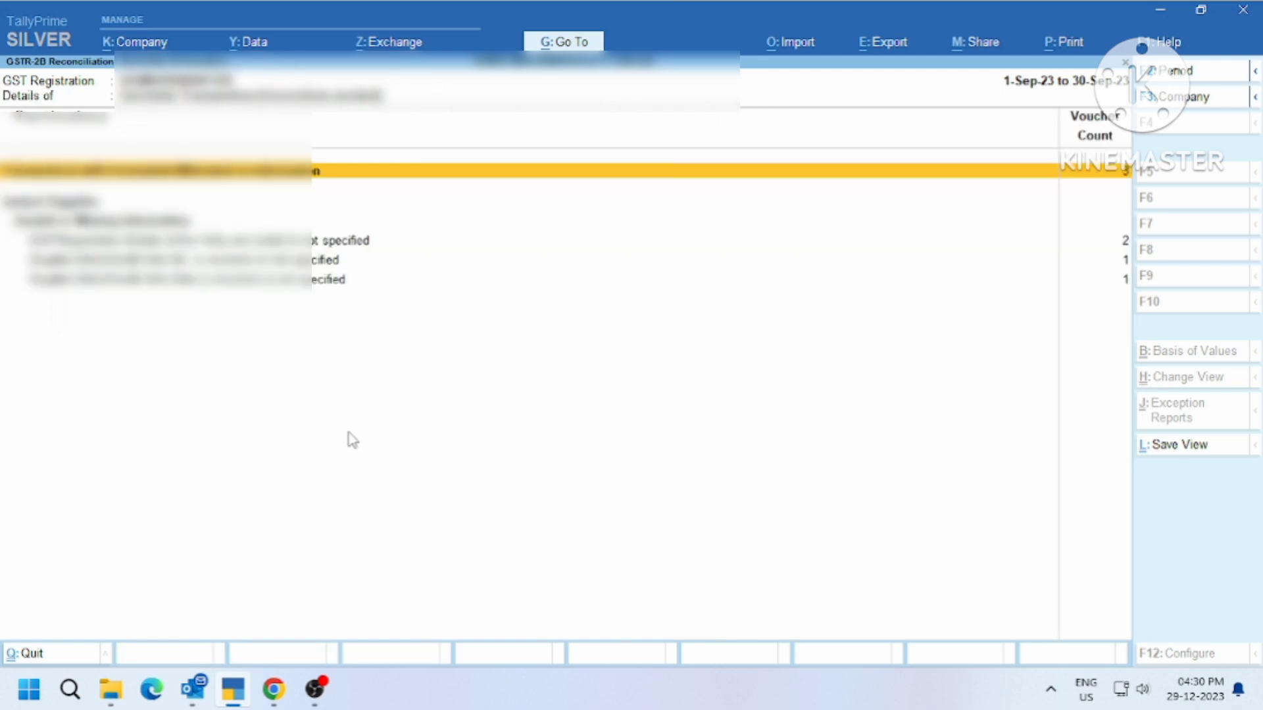
key("Escape")
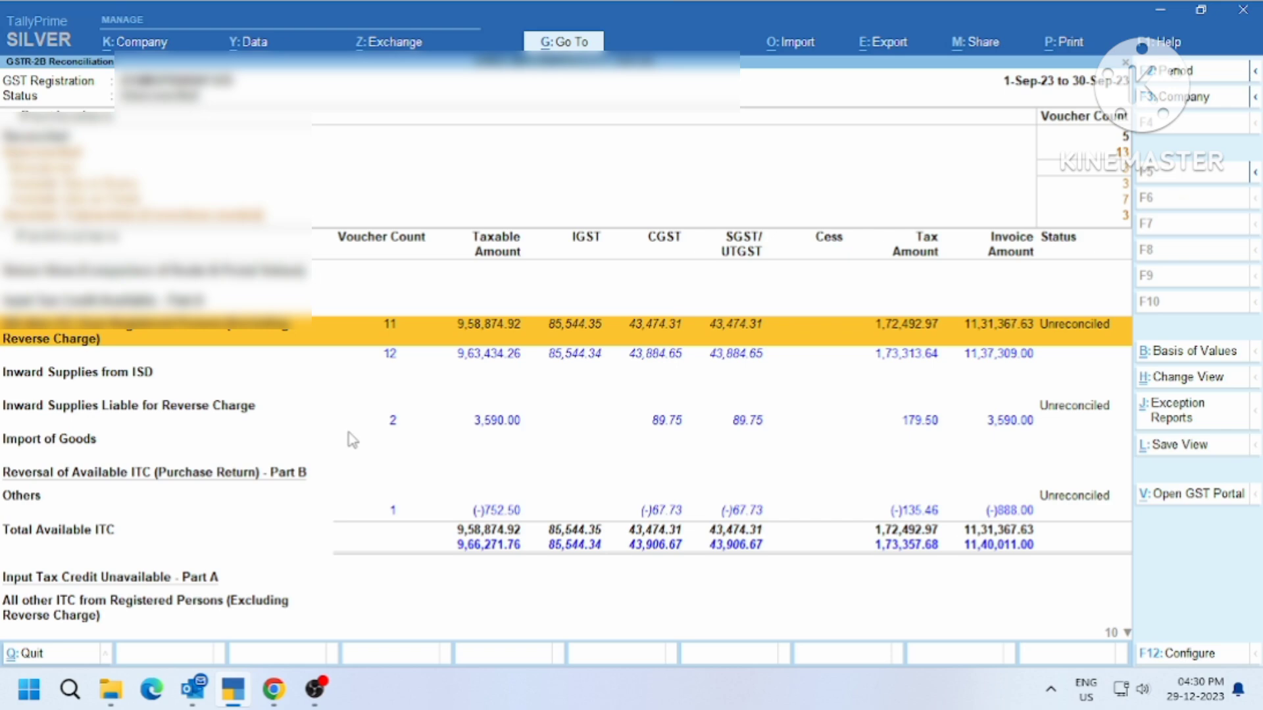
Step: Check the party-wise details of Others under Reversal of Available ITC (Purchase Return) - Part B, then return to the summary
key("Down")
key("Down")
key("Down")
key("Down")
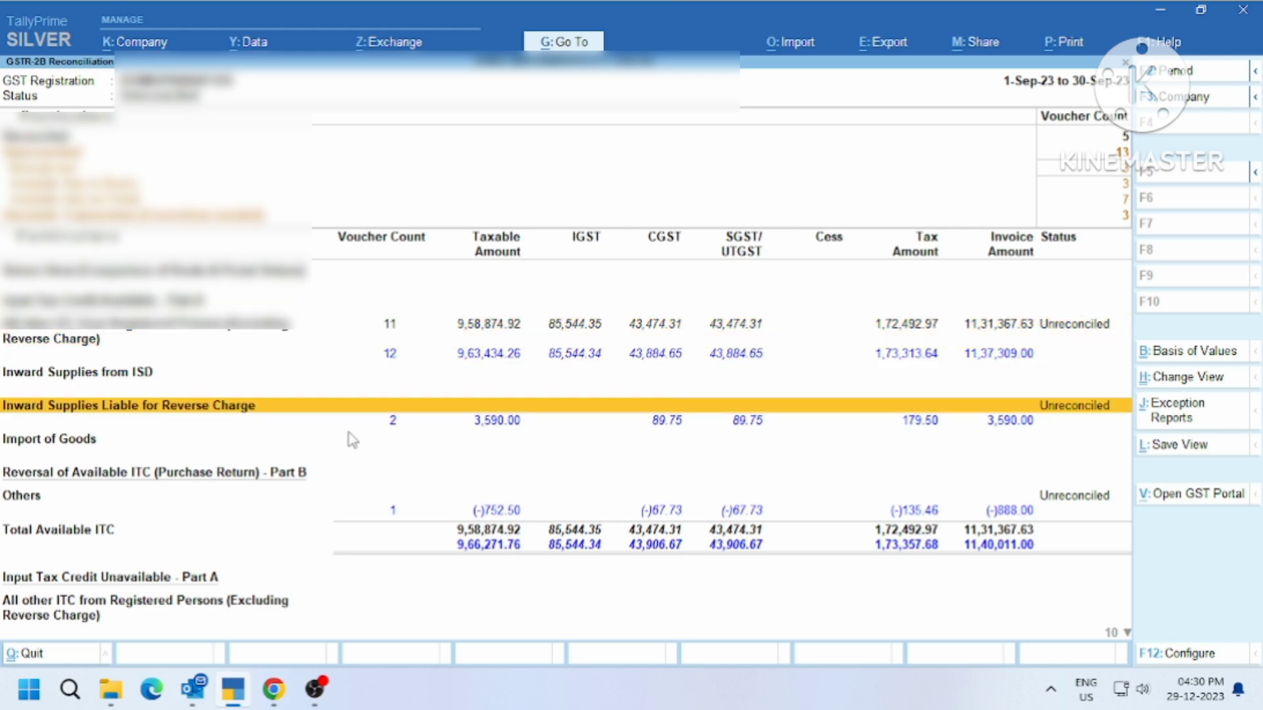
key("Down")
key("Up")
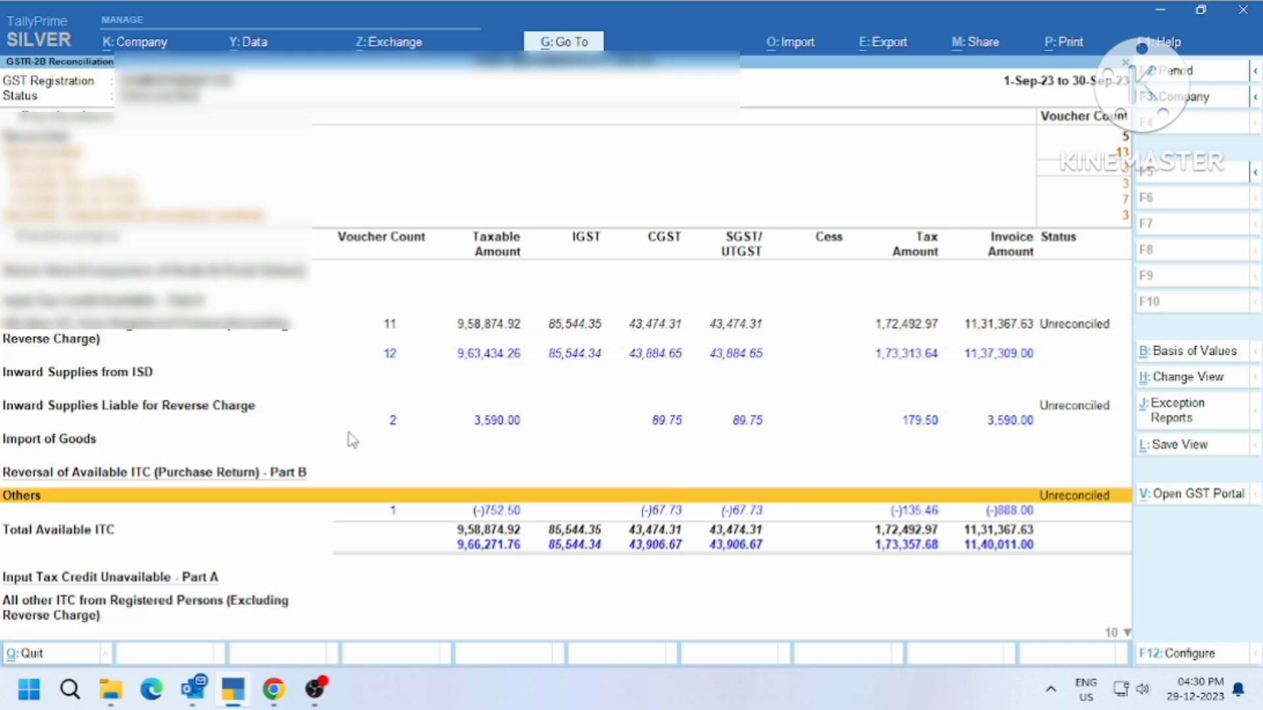
key("Return")
key("Down")
key("Up")
key("Return")
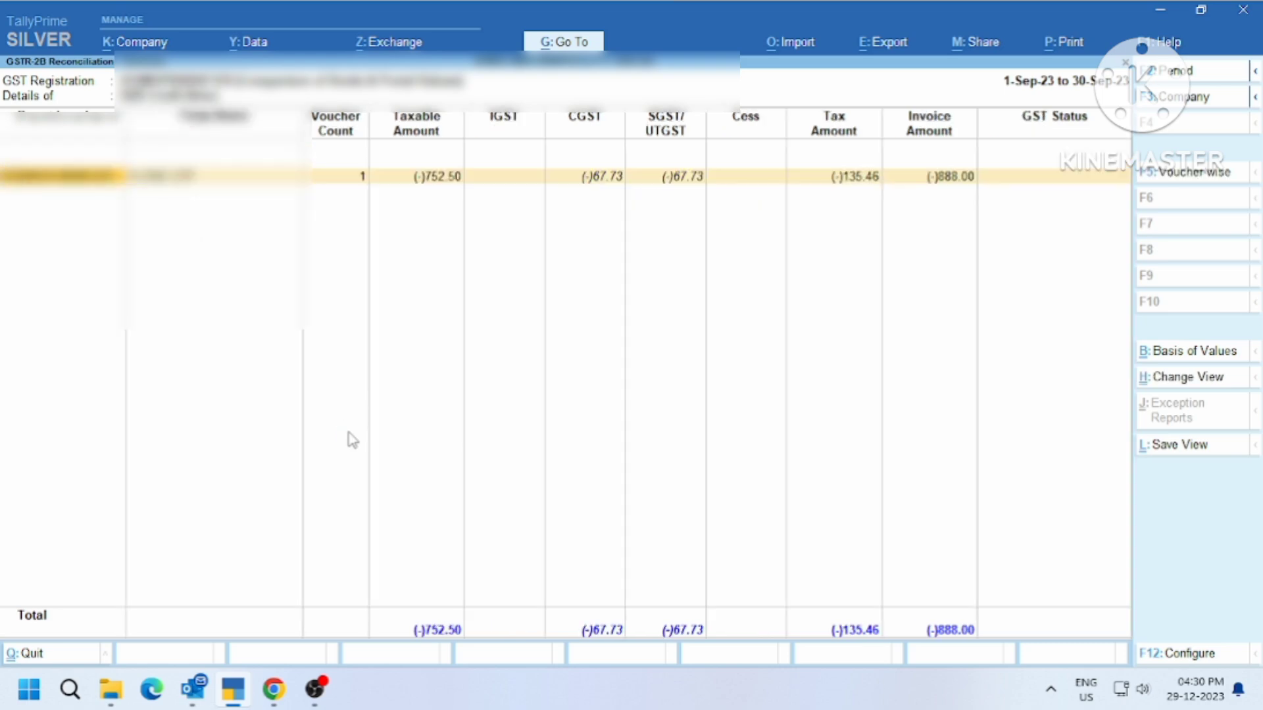
key("Escape")
key("Escape")
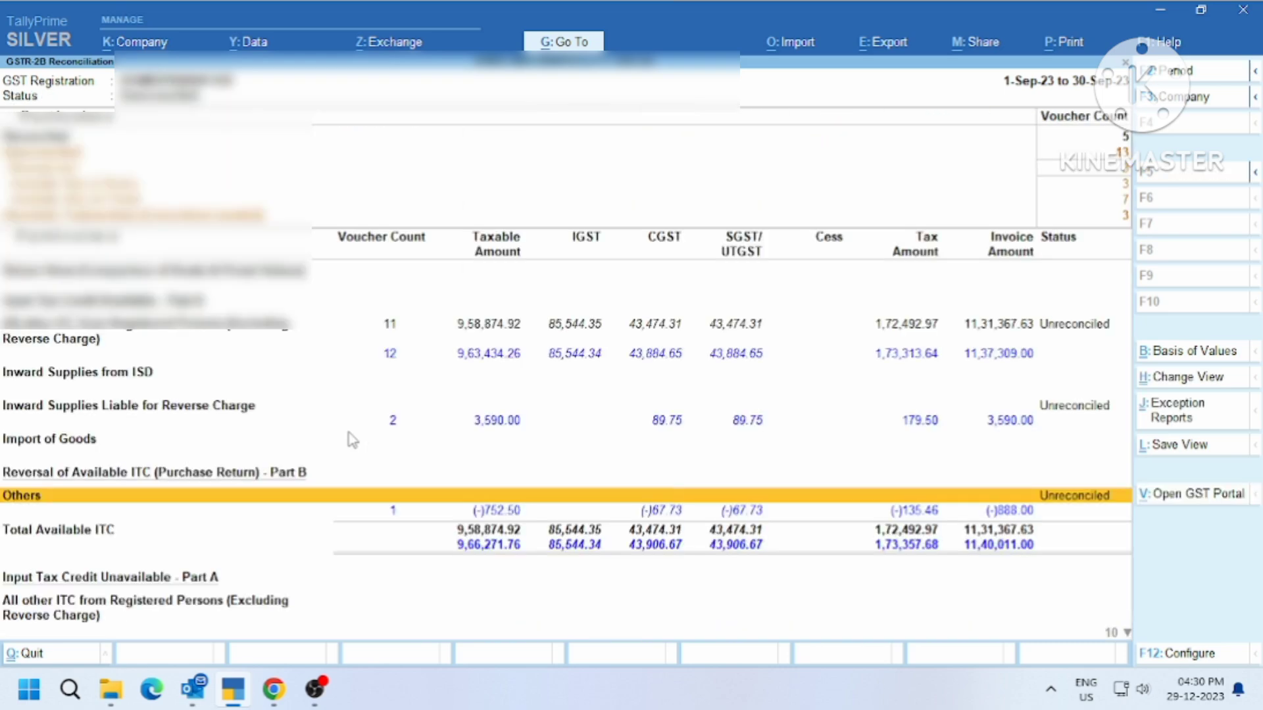
Step: Open debit note 1 from the Uncertain Transactions (Corrections needed) voucher list
key("Up")
key("Up")
key("Up")
key("Up")
key("Up")
key("Up")
key("Up")
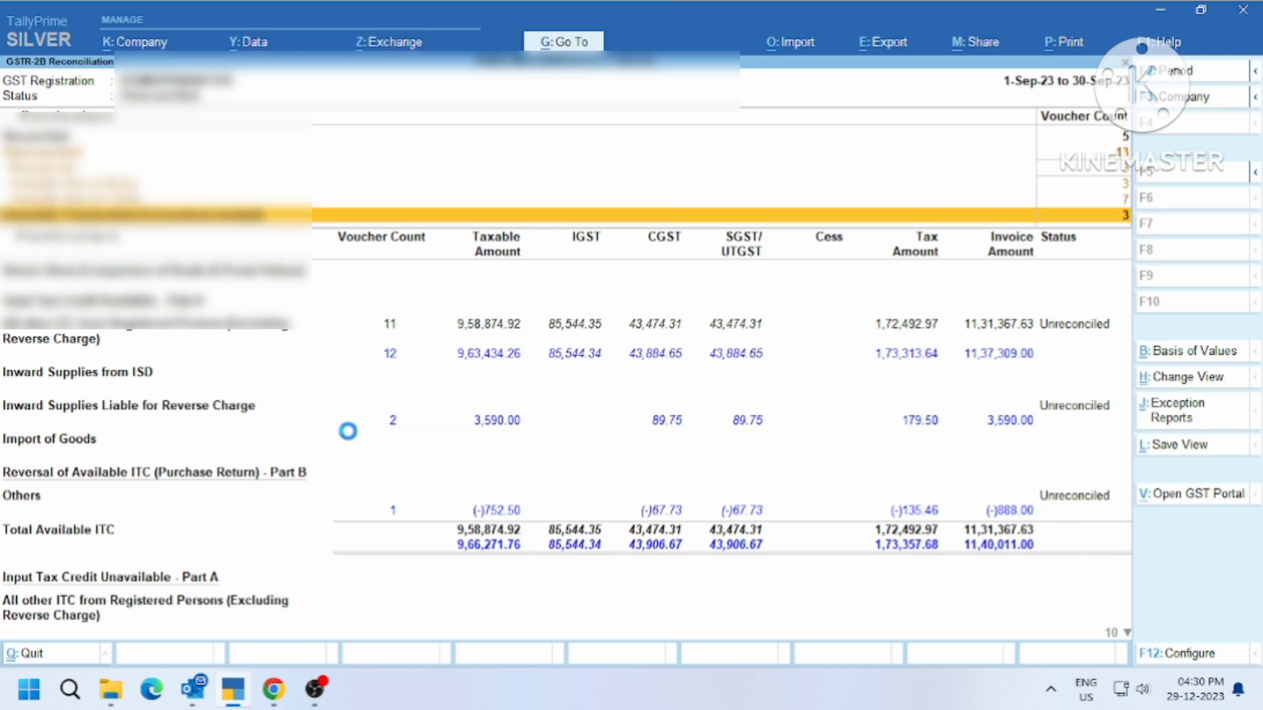
key("Return")
key("Down")
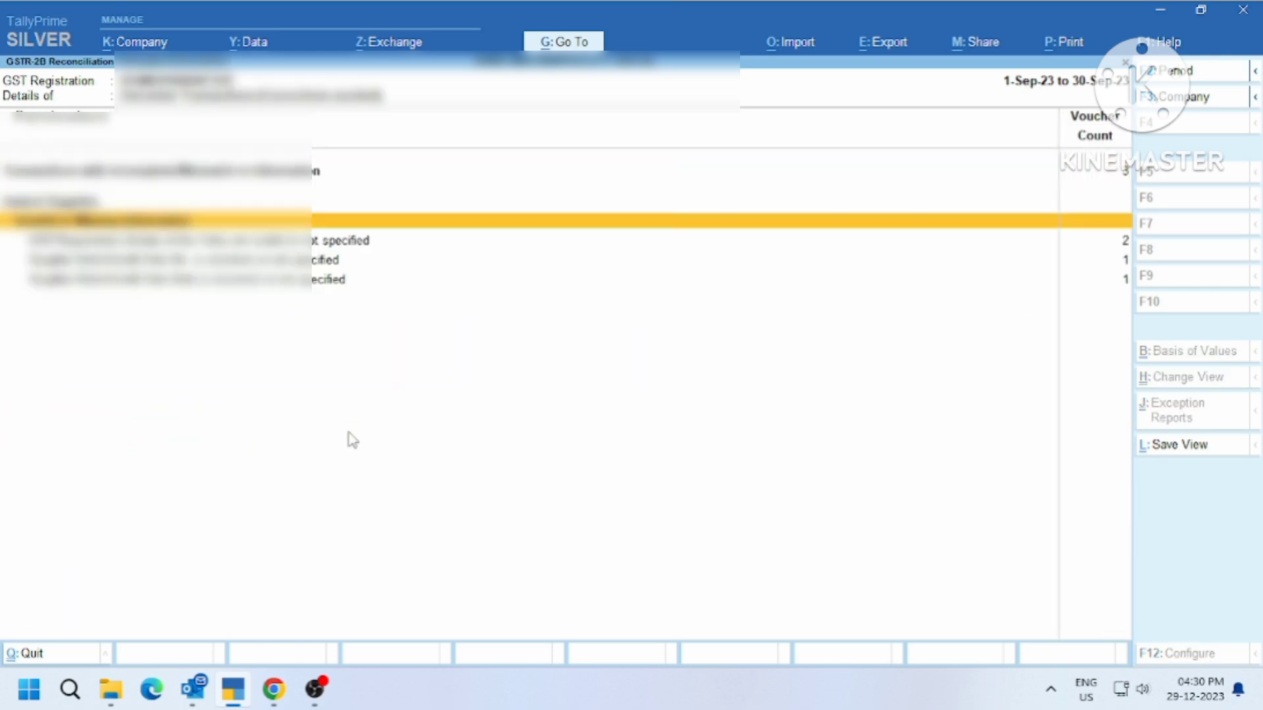
key("Return")
key("Return")
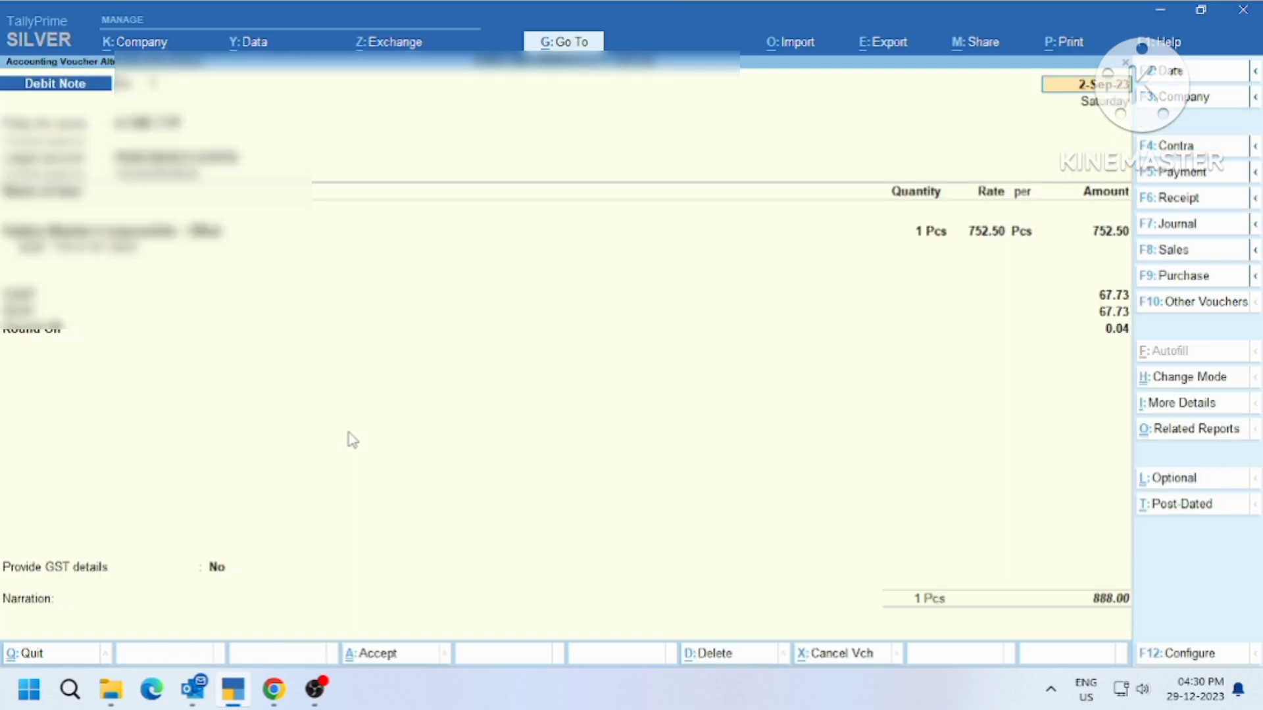
Step: Close the debit note without changes, return to the reconciliation summary and select Available Only on Portal
key("Escape")
key("Escape")
key("Escape")
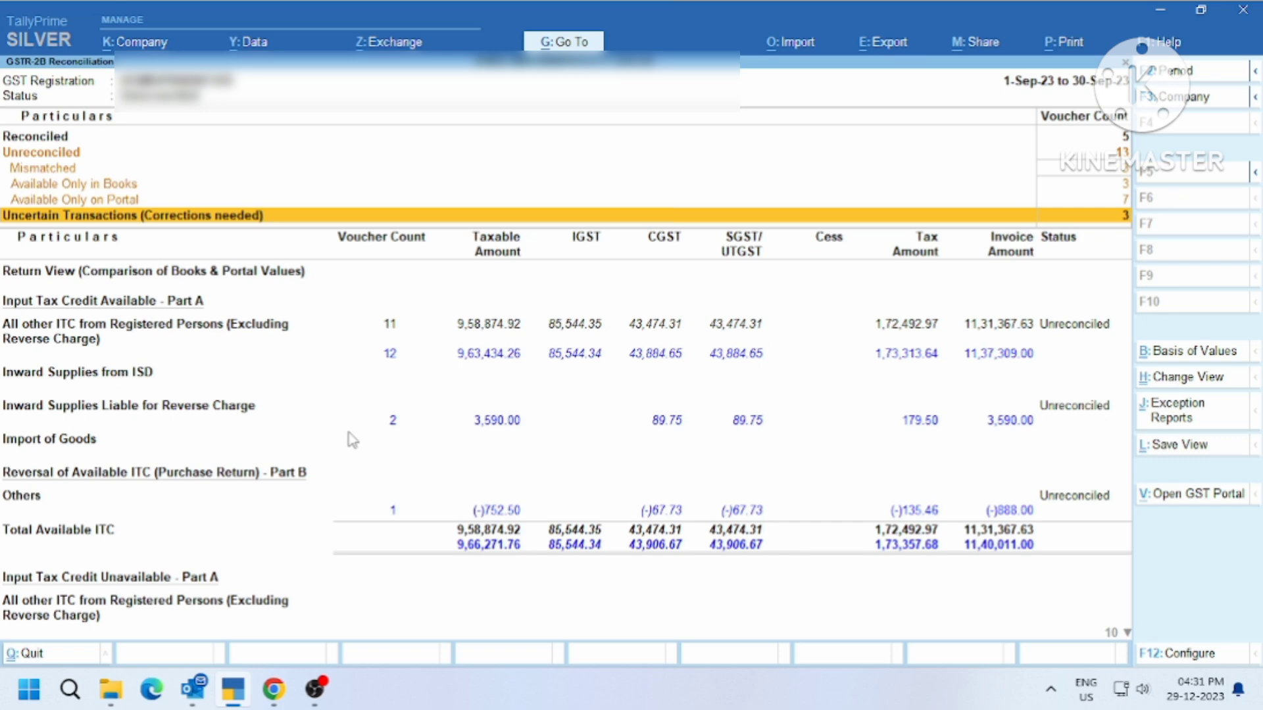
key("Up")
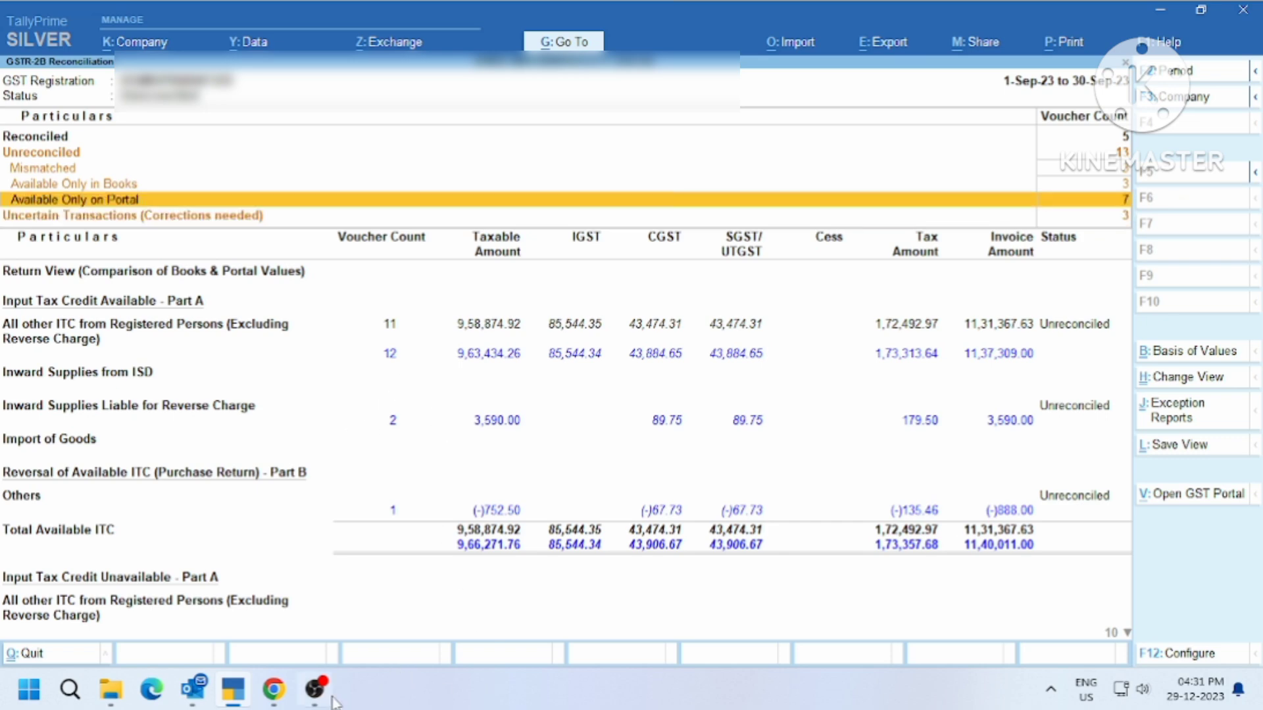